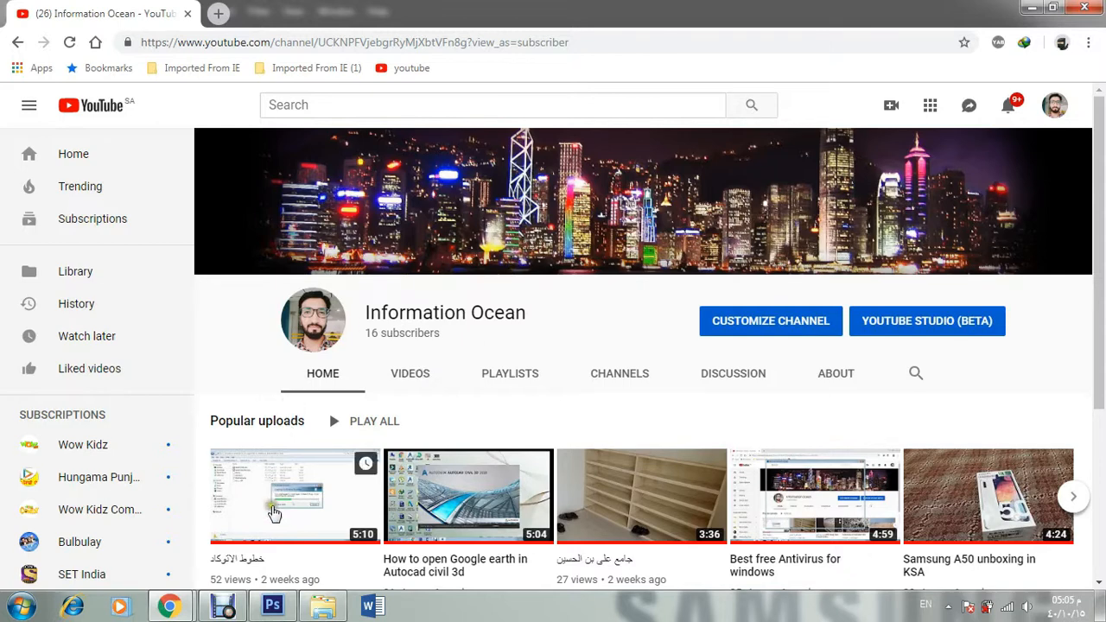
Step: Switch to Photoshop and load the woman's portrait JPG into it from the file folder
left_click(273, 604)
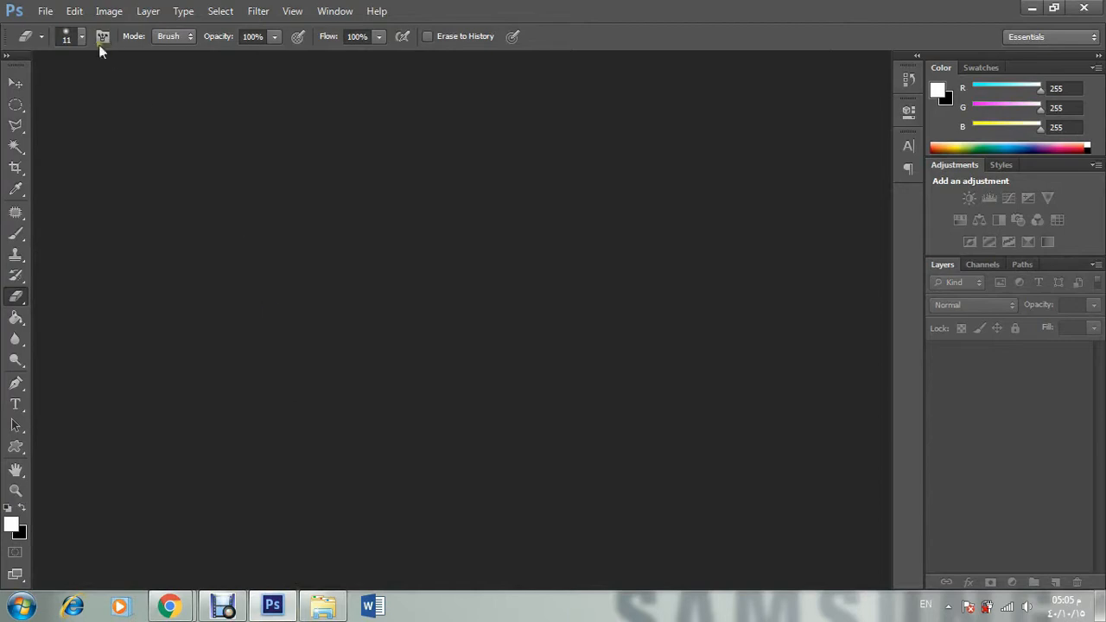
left_click(46, 12)
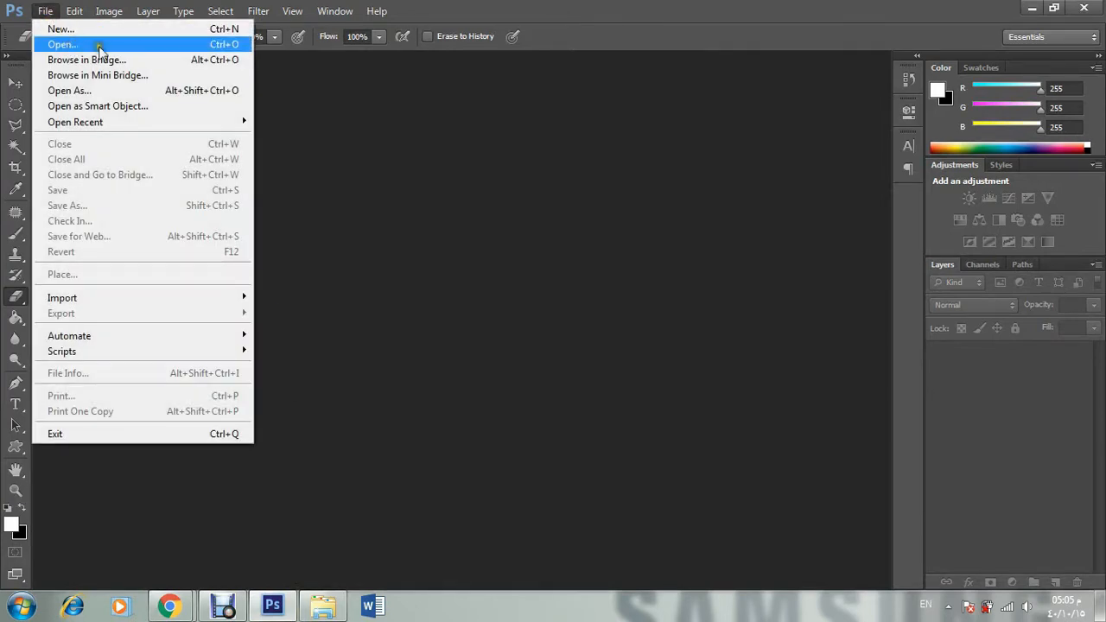
left_click(542, 4)
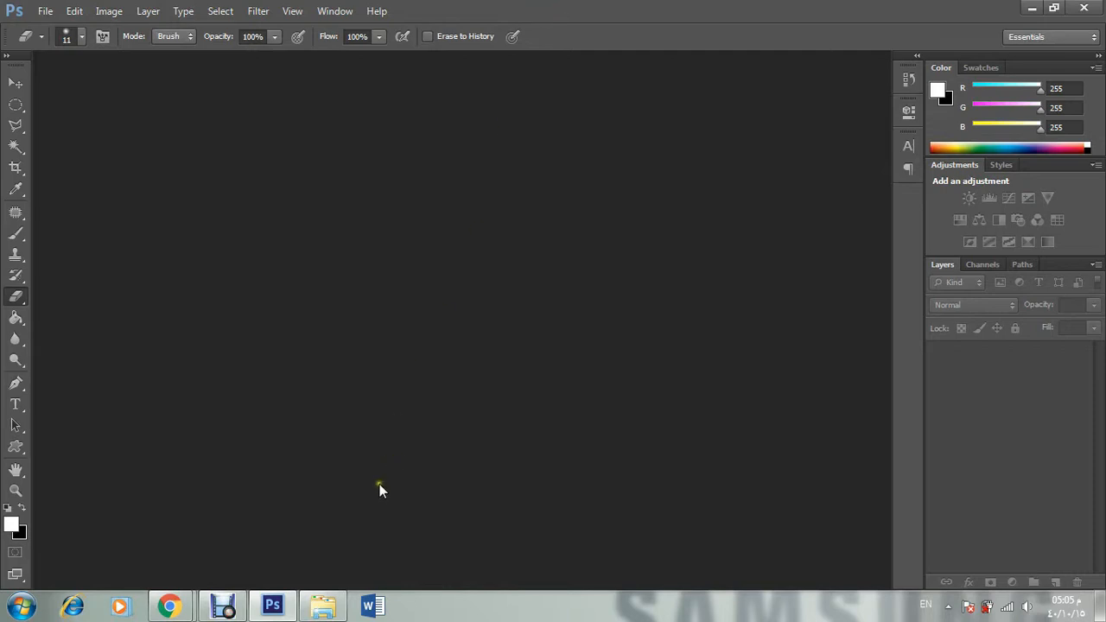
left_click(329, 610)
left_click_drag(192, 131, 398, 302)
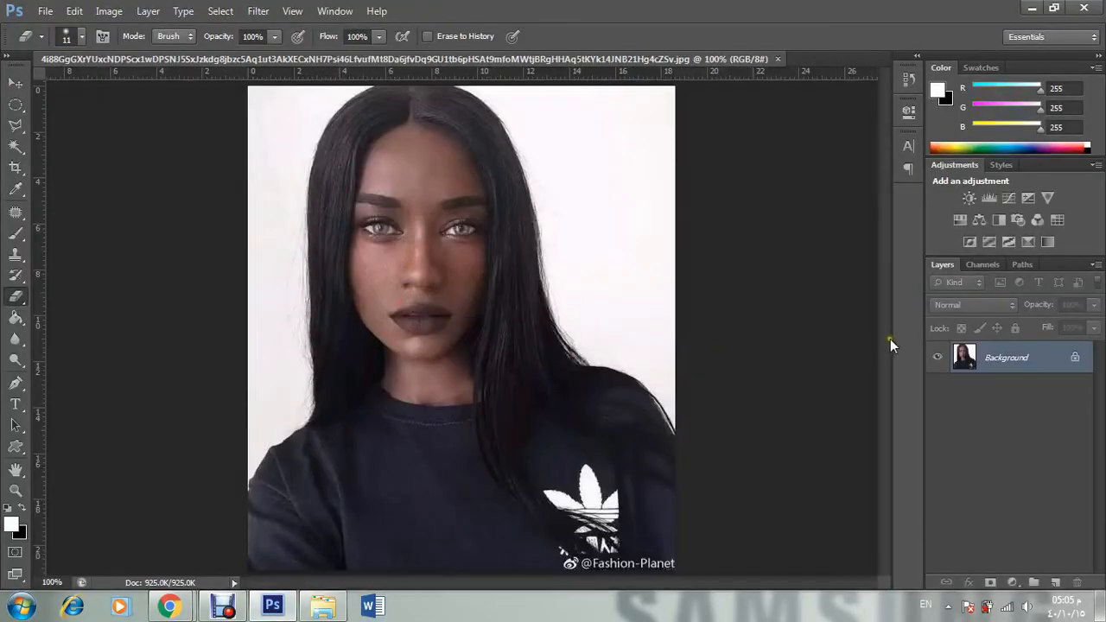
Step: Convert the locked Background into a regular layer and rename it "Orignal"
double_click(1011, 358)
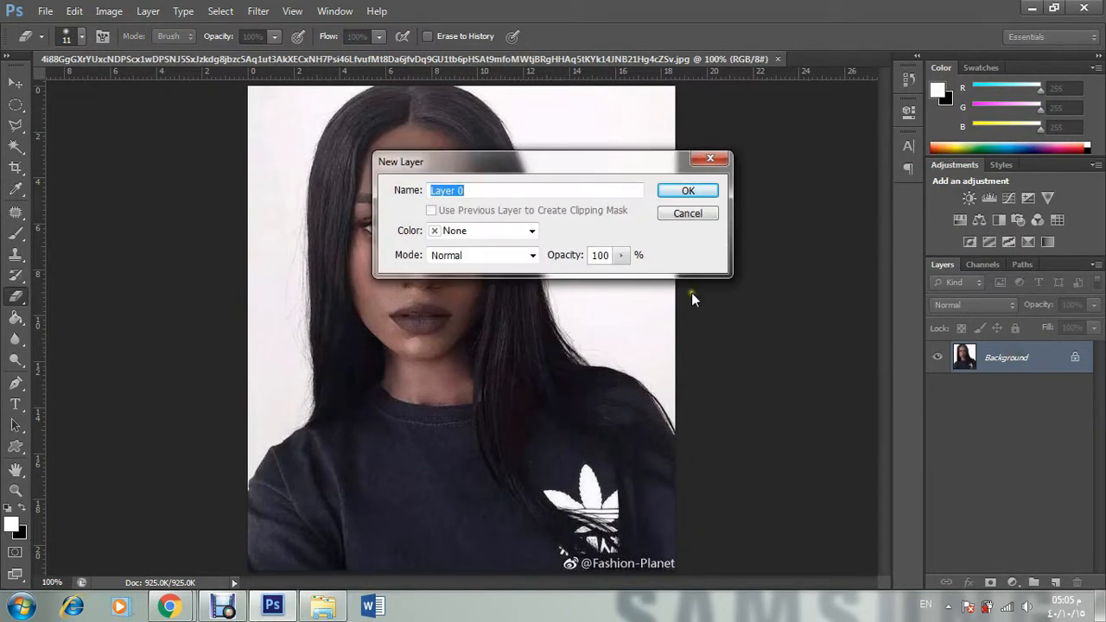
left_click(688, 191)
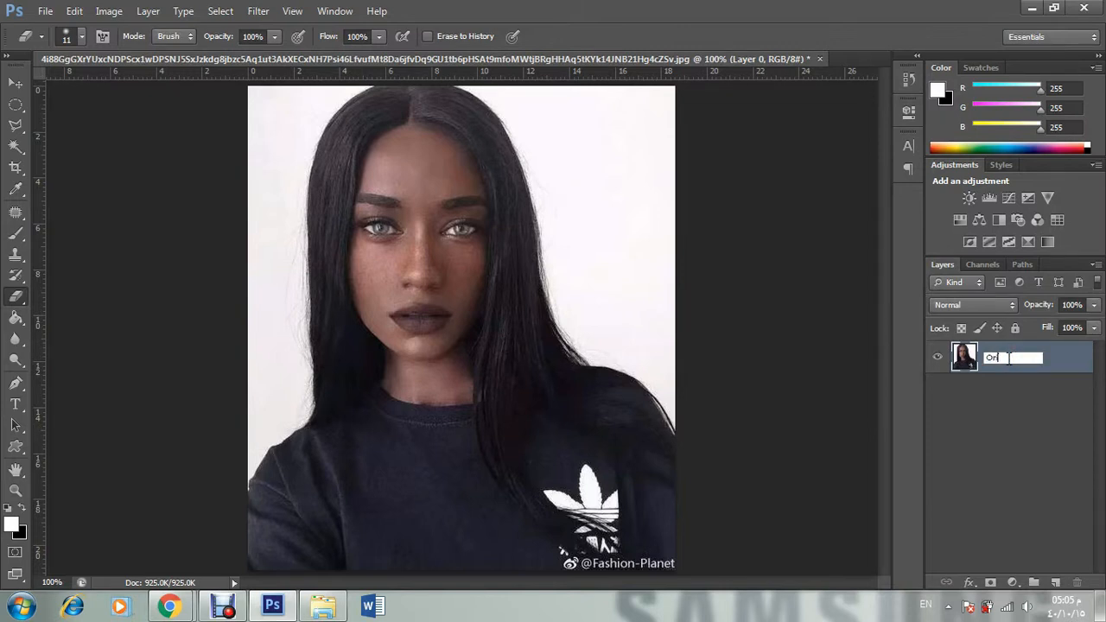
left_click(1022, 412)
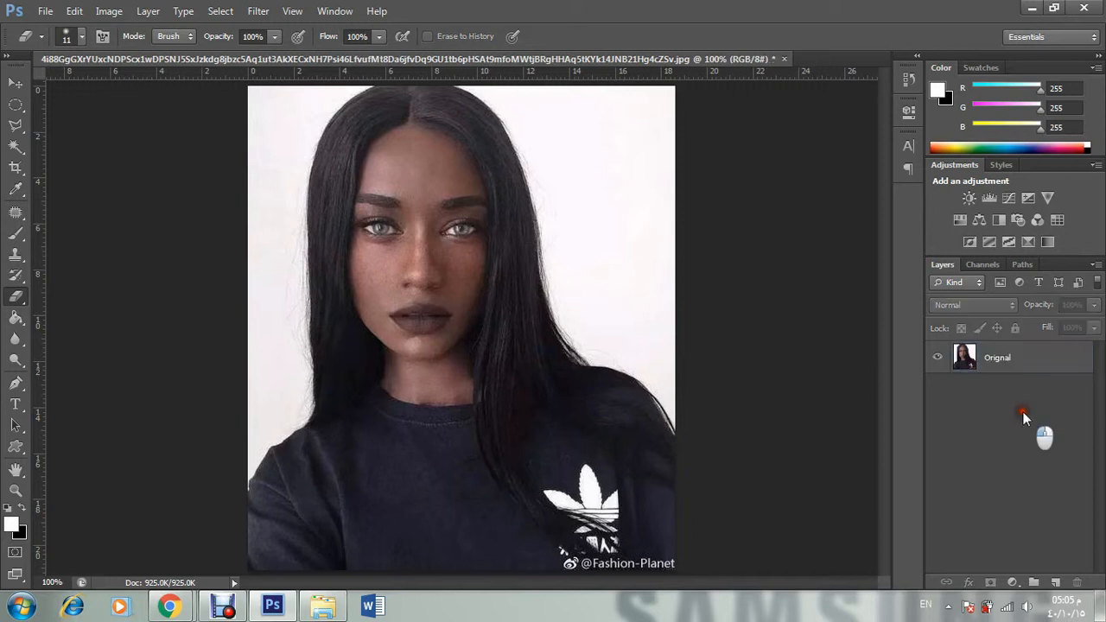
Step: Copy an elliptical selection around the head and neck from the Orignal layer to a new layer, and hide Orignal
left_click(982, 363)
left_click(15, 104)
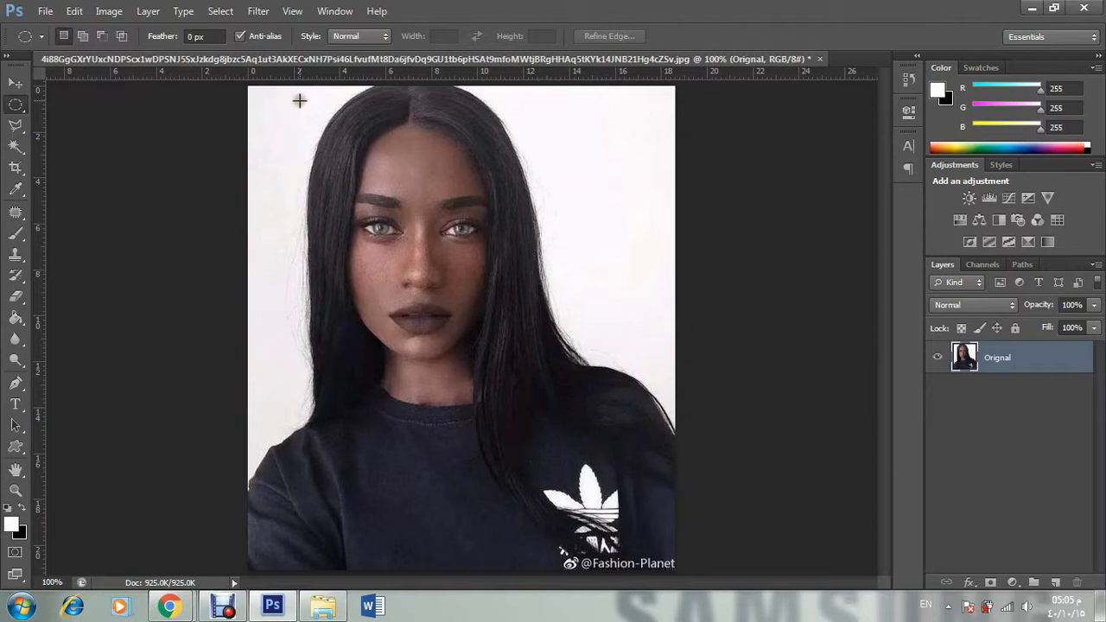
left_click_drag(299, 100, 550, 450)
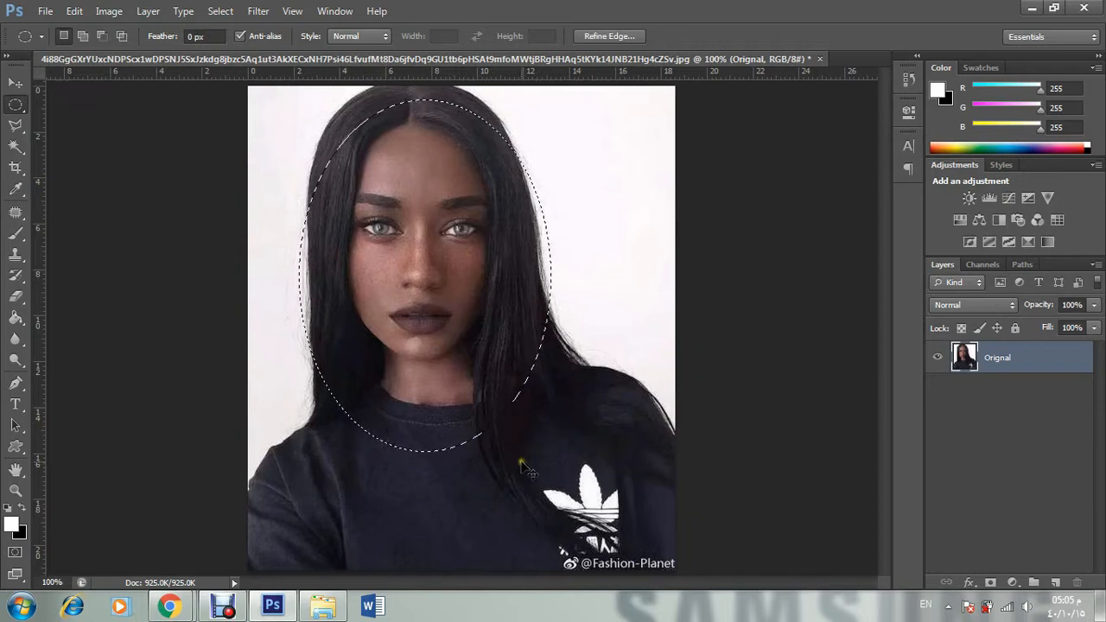
key("ctrl+j")
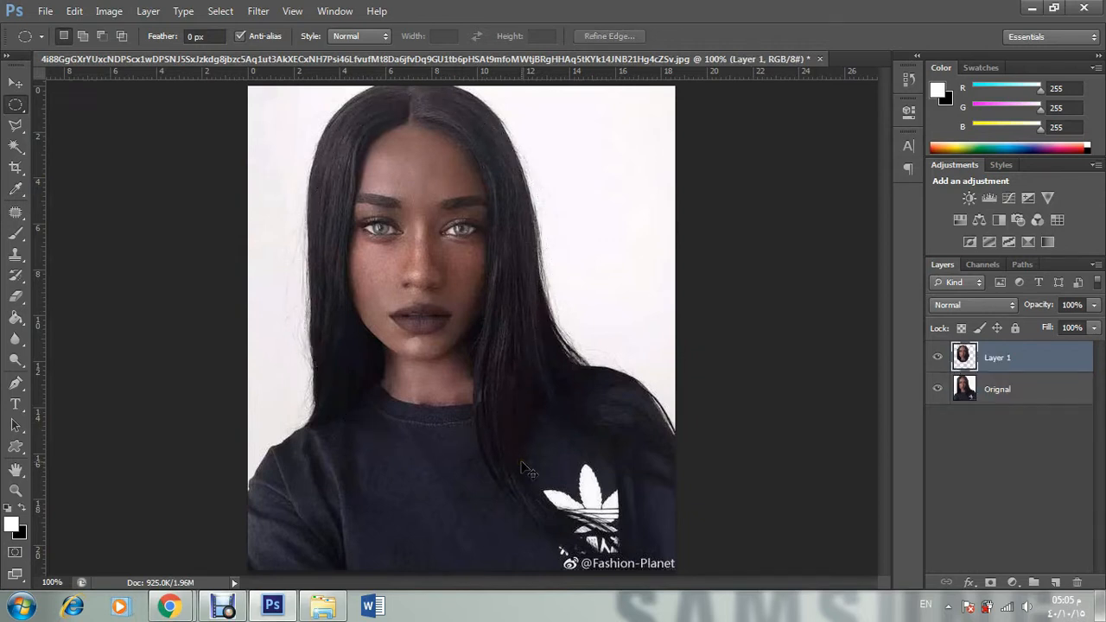
left_click(938, 390)
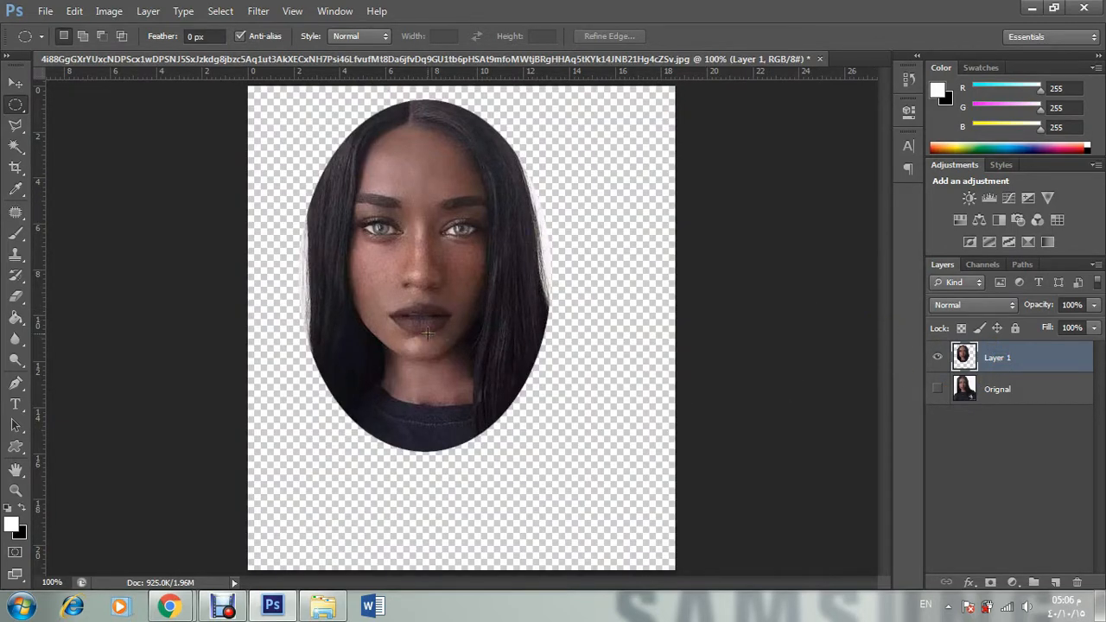
Step: Set up the Brush tool with white (ffffff) as the foreground colour and a size of 15 px
left_click(17, 235)
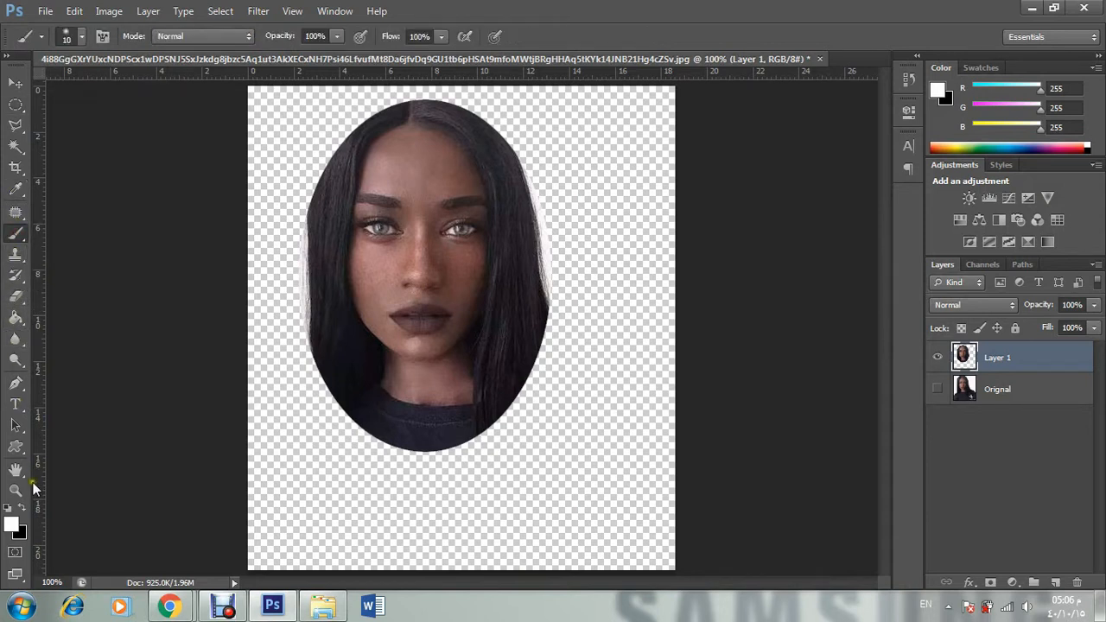
left_click(13, 523)
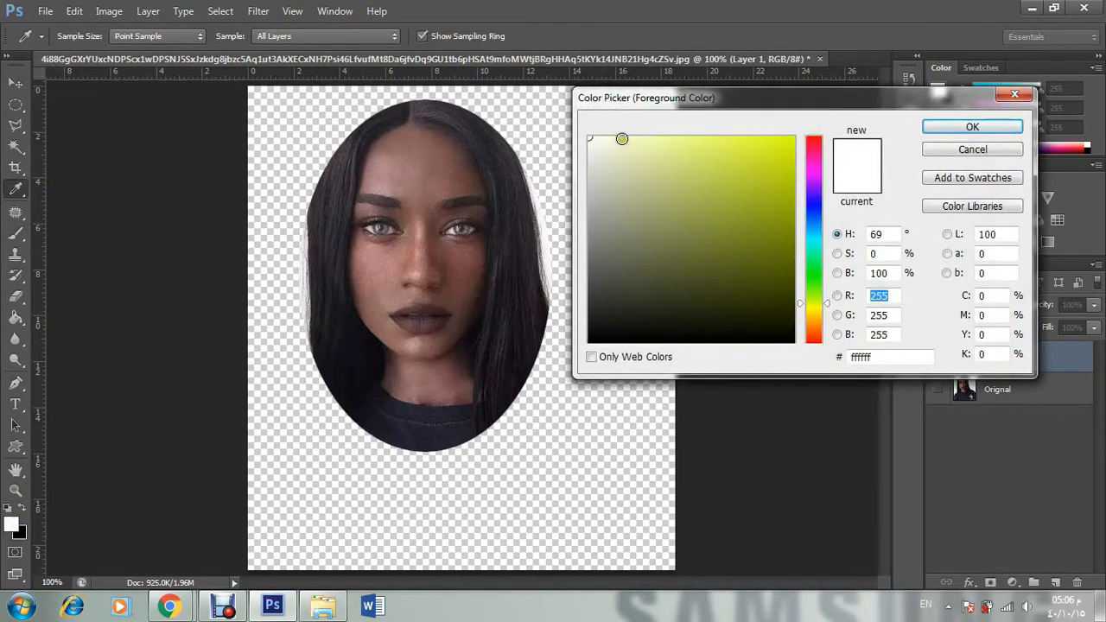
left_click(978, 127)
left_click(15, 490)
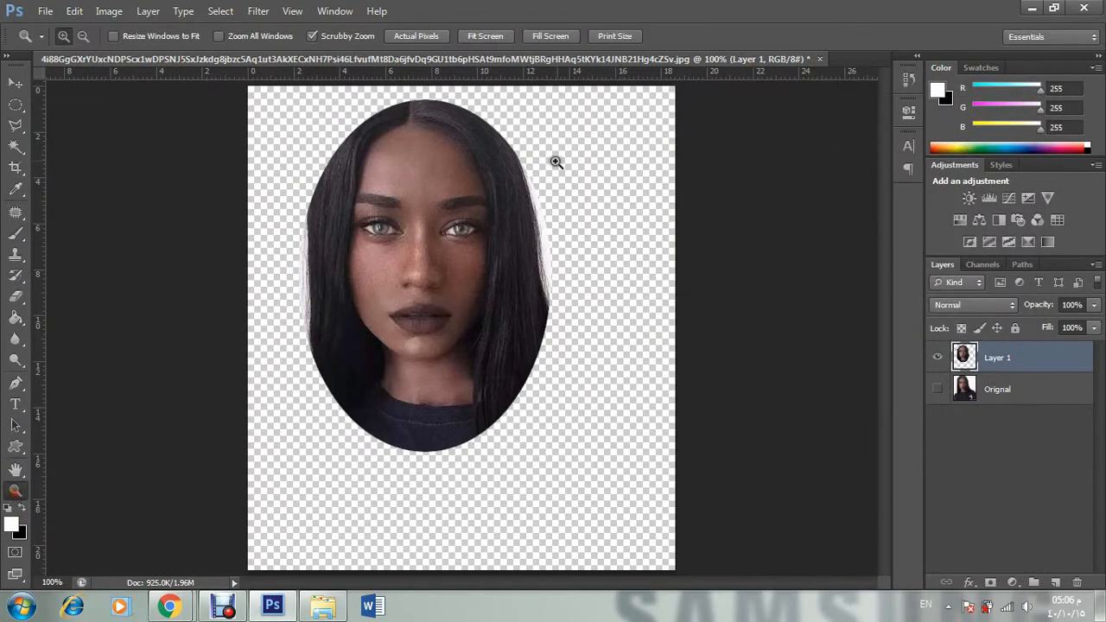
left_click(472, 141)
left_click(471, 141)
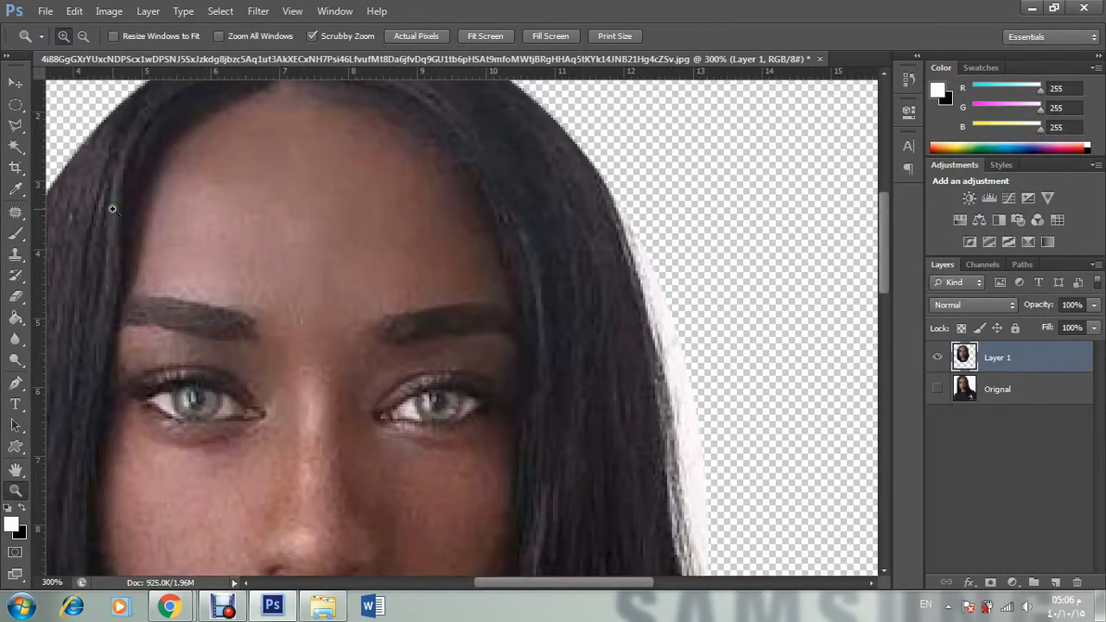
scroll(98, 211, "up", 1)
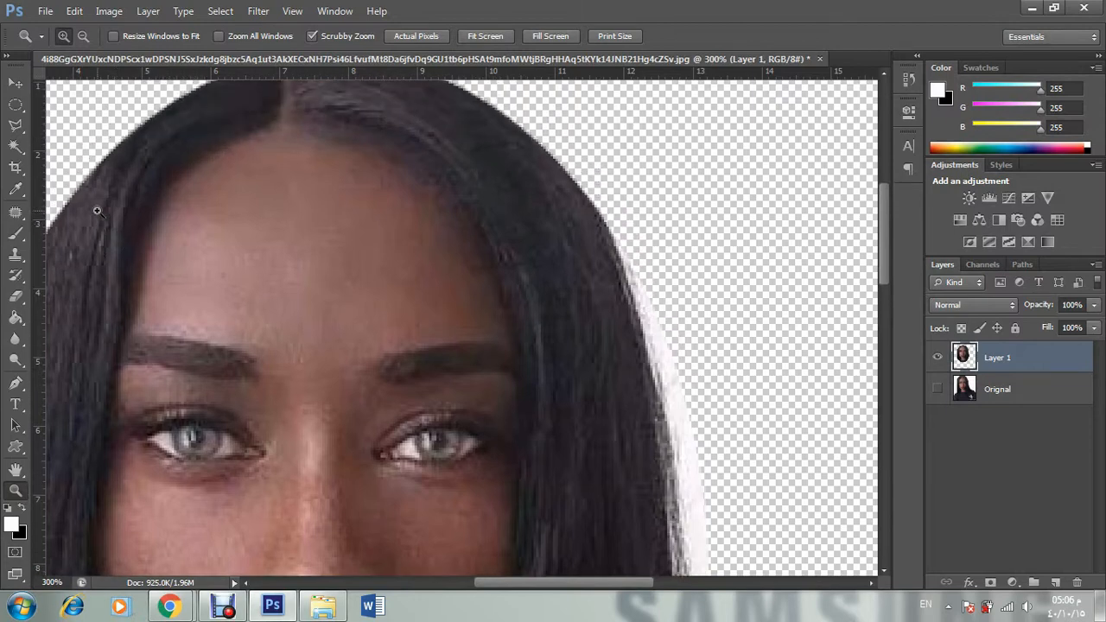
left_click(89, 294)
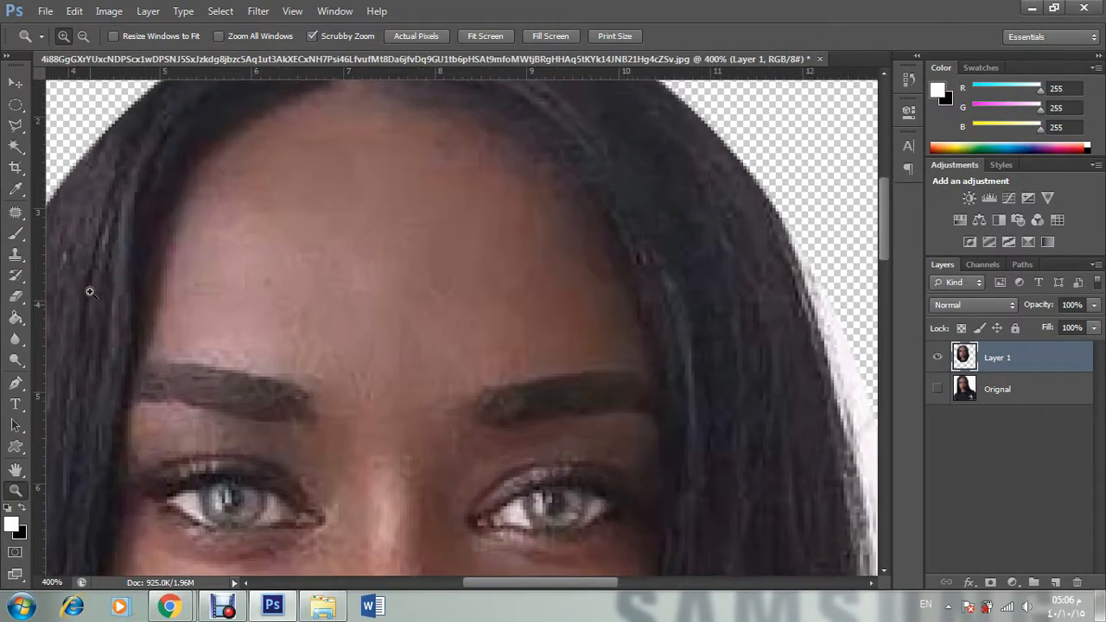
left_click(15, 233)
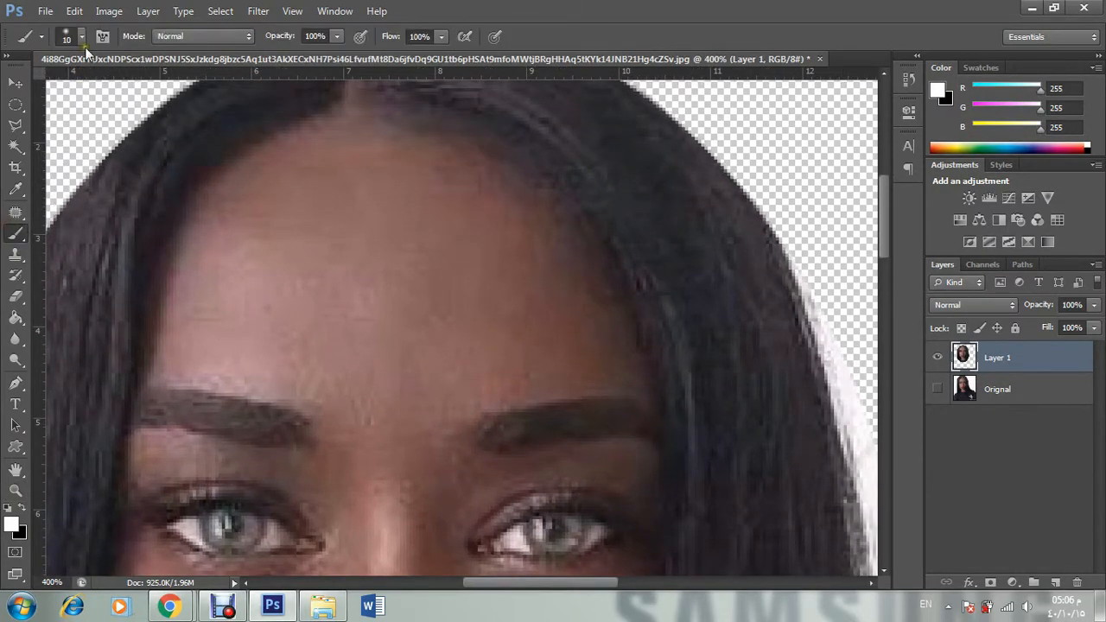
left_click(82, 36)
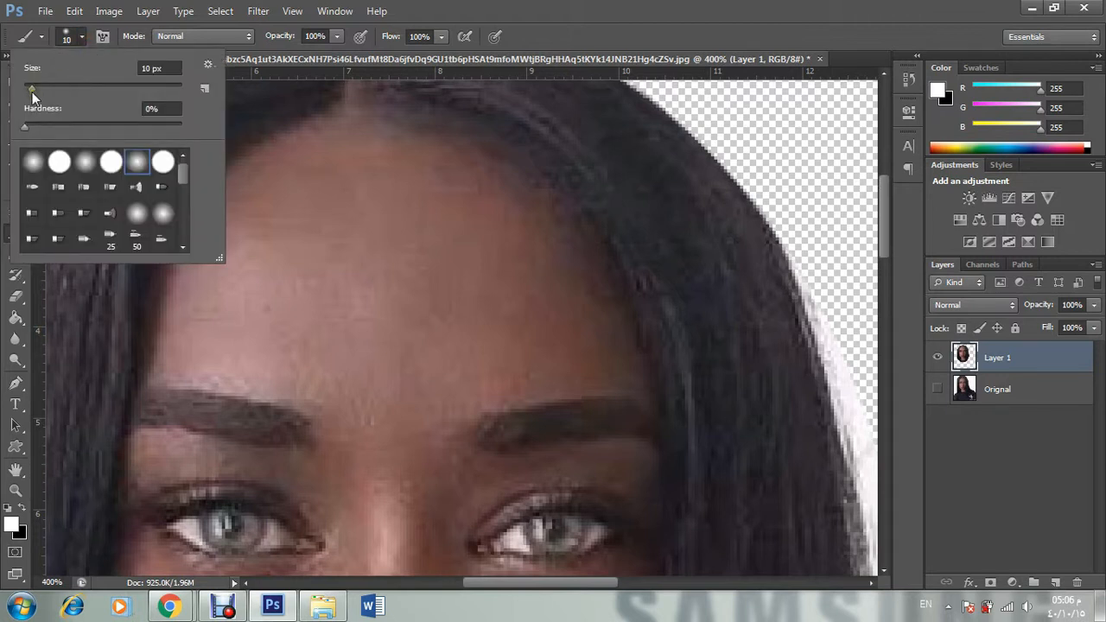
left_click_drag(32, 92, 36, 90)
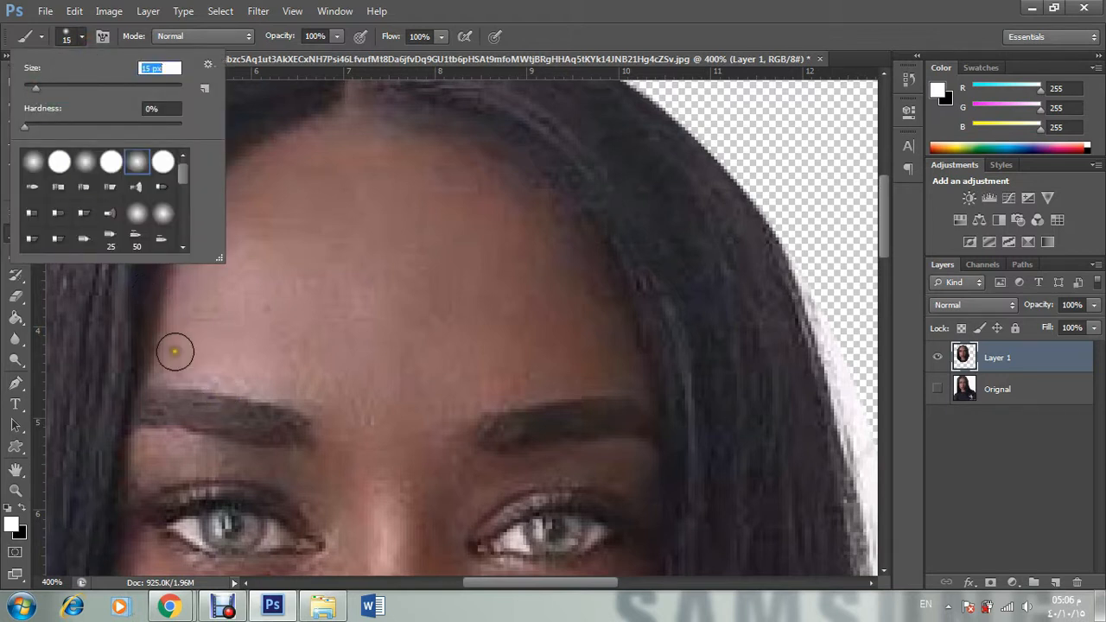
Step: Paint the forehead on Layer 1 solid white, from above the eyebrows up to the hairline
mouse_move(279, 337)
left_mouse_down()
mouse_move(218, 341)
mouse_move(438, 352)
mouse_move(357, 377)
mouse_move(212, 346)
mouse_move(362, 357)
mouse_move(524, 333)
mouse_move(437, 367)
mouse_move(565, 353)
mouse_move(407, 392)
mouse_move(544, 369)
mouse_move(504, 378)
mouse_move(368, 394)
mouse_move(271, 363)
left_mouse_up()
mouse_move(374, 287)
left_mouse_down()
mouse_move(336, 267)
mouse_move(230, 325)
mouse_move(264, 245)
mouse_move(331, 199)
mouse_move(254, 291)
mouse_move(299, 291)
mouse_move(400, 175)
mouse_move(393, 324)
mouse_move(368, 225)
mouse_move(336, 247)
mouse_move(409, 193)
mouse_move(397, 327)
mouse_move(466, 329)
mouse_move(519, 296)
mouse_move(511, 301)
mouse_move(552, 336)
mouse_move(565, 325)
mouse_move(538, 261)
mouse_move(447, 199)
mouse_move(469, 221)
mouse_move(435, 251)
mouse_move(320, 217)
mouse_move(227, 296)
mouse_move(229, 282)
left_mouse_up()
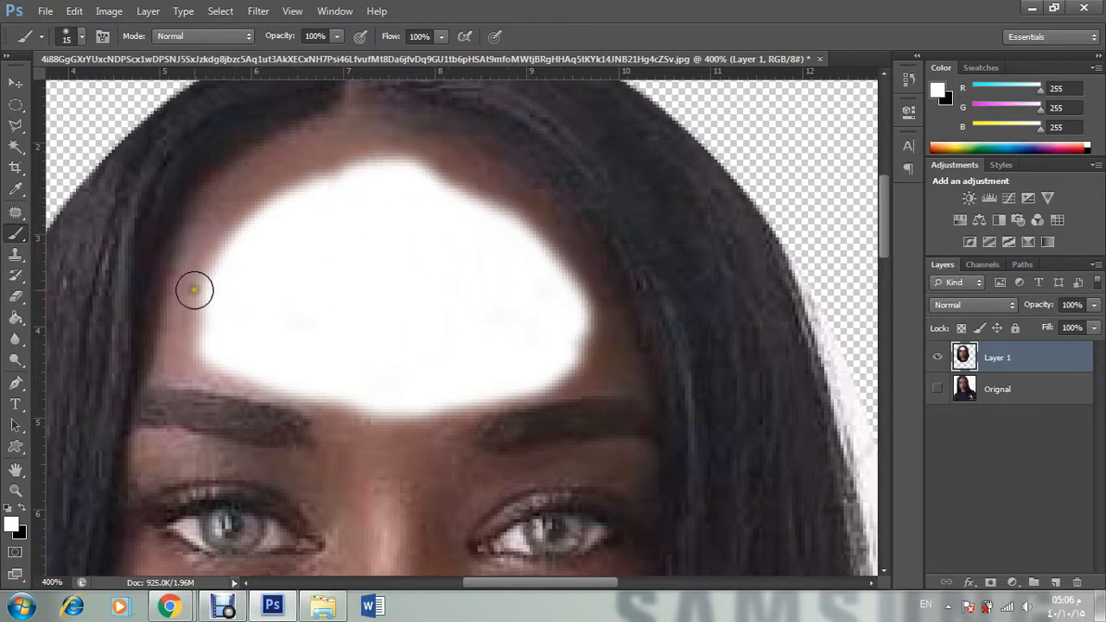
mouse_move(196, 322)
left_mouse_down()
mouse_move(263, 187)
mouse_move(289, 168)
mouse_move(351, 157)
mouse_move(304, 164)
mouse_move(249, 217)
mouse_move(356, 167)
mouse_move(351, 136)
mouse_move(314, 144)
mouse_move(243, 207)
mouse_move(197, 306)
mouse_move(215, 251)
mouse_move(262, 192)
left_mouse_up()
mouse_move(570, 348)
left_mouse_down()
mouse_move(605, 356)
mouse_move(523, 355)
mouse_move(600, 353)
mouse_move(517, 372)
mouse_move(615, 354)
mouse_move(518, 209)
mouse_move(480, 183)
mouse_move(357, 159)
mouse_move(436, 180)
mouse_move(491, 219)
left_mouse_up()
scroll(497, 278, "up", 2)
scroll(498, 278, "up", 2)
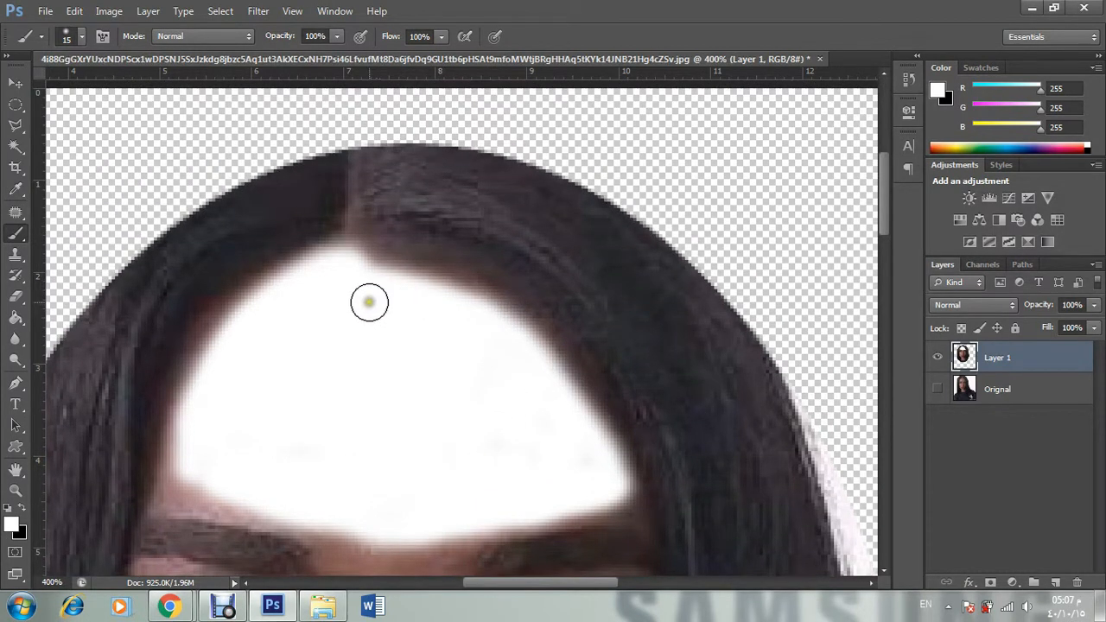
mouse_move(368, 270)
left_mouse_down()
mouse_move(489, 294)
mouse_move(523, 320)
mouse_move(595, 451)
mouse_move(589, 411)
mouse_move(546, 361)
mouse_move(393, 268)
mouse_move(346, 267)
mouse_move(445, 298)
left_mouse_up()
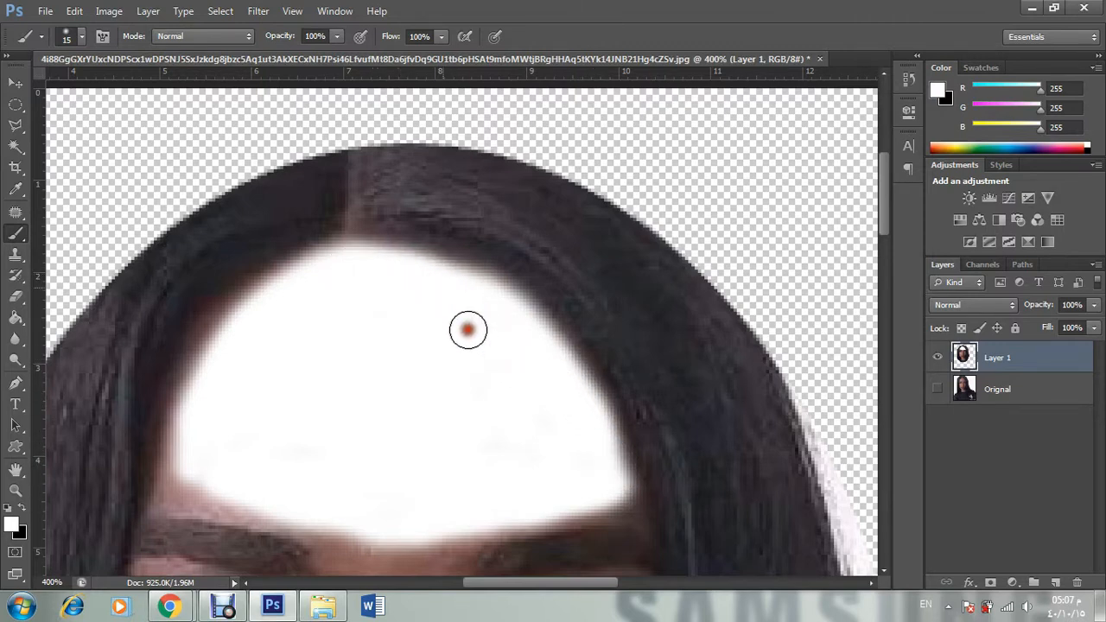
Step: Paint white over the skin between the eyebrows and down the whole nose to just above the upper lip
scroll(466, 328, "down", 6)
scroll(452, 409, "down", 3)
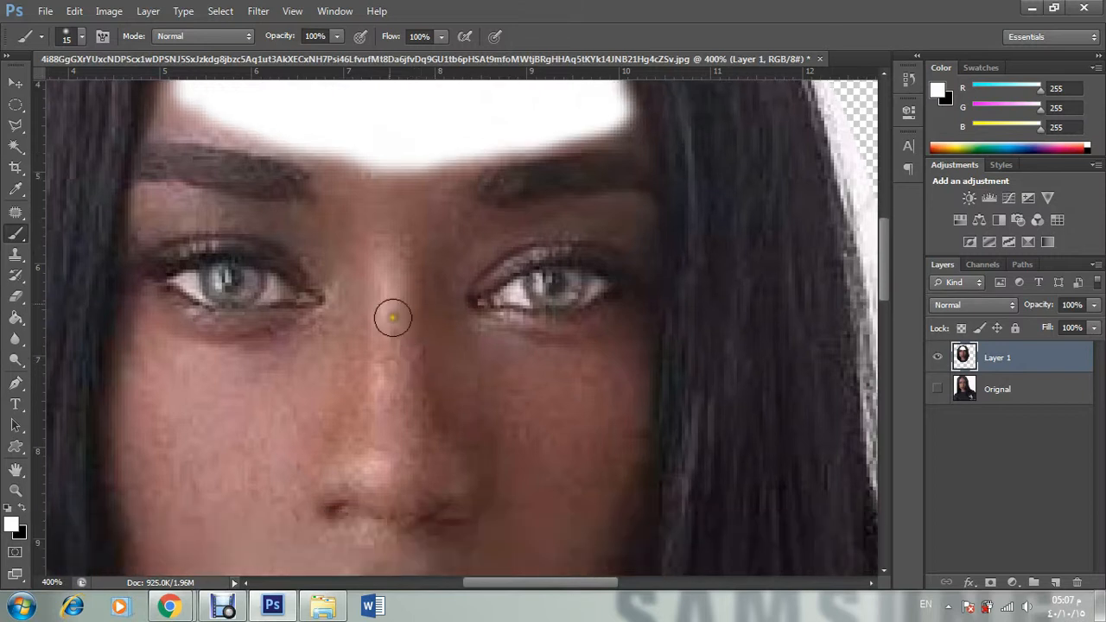
mouse_move(354, 157)
left_mouse_down()
mouse_move(388, 296)
mouse_move(397, 170)
mouse_move(423, 137)
mouse_move(395, 185)
mouse_move(377, 285)
mouse_move(400, 209)
mouse_move(442, 148)
mouse_move(410, 267)
mouse_move(409, 168)
mouse_move(411, 210)
mouse_move(336, 137)
mouse_move(343, 210)
mouse_move(378, 151)
mouse_move(402, 157)
mouse_move(427, 209)
mouse_move(435, 148)
mouse_move(439, 216)
mouse_move(434, 168)
mouse_move(460, 124)
mouse_move(437, 171)
mouse_move(469, 131)
mouse_move(399, 247)
mouse_move(311, 131)
mouse_move(340, 155)
mouse_move(304, 131)
left_mouse_up()
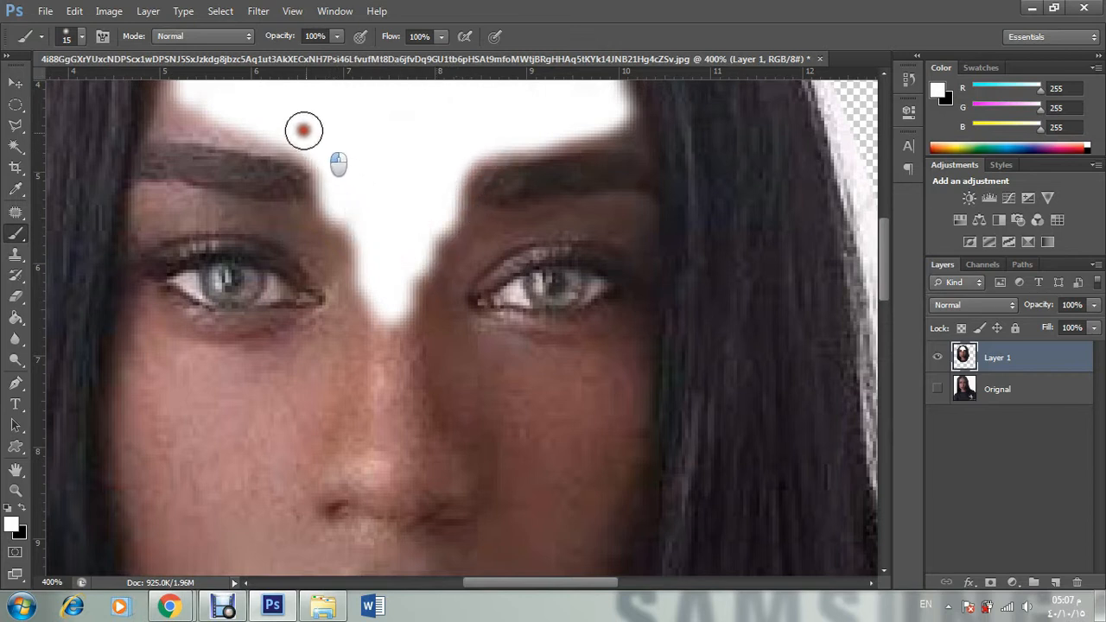
scroll(403, 219, "down", 4)
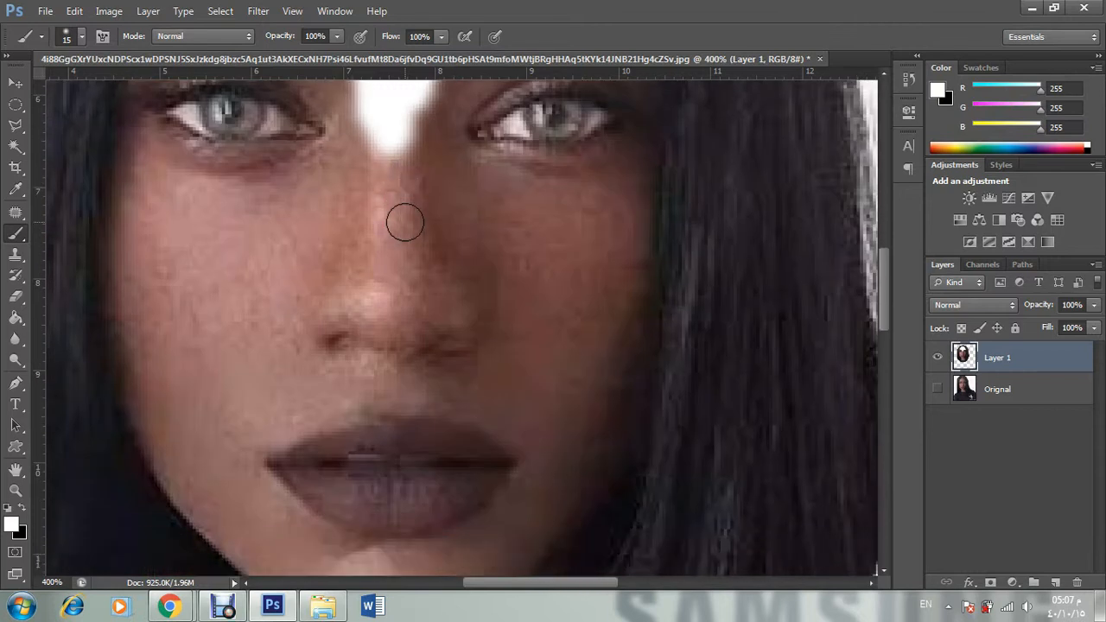
mouse_move(403, 220)
left_mouse_down()
mouse_move(408, 183)
mouse_move(403, 260)
mouse_move(390, 165)
mouse_move(375, 188)
mouse_move(379, 285)
mouse_move(422, 297)
mouse_move(448, 290)
mouse_move(280, 330)
mouse_move(376, 303)
mouse_move(414, 329)
mouse_move(468, 315)
mouse_move(468, 343)
mouse_move(327, 342)
mouse_move(478, 342)
mouse_move(287, 345)
mouse_move(284, 372)
mouse_move(434, 367)
mouse_move(337, 376)
mouse_move(265, 366)
mouse_move(366, 276)
mouse_move(305, 328)
mouse_move(342, 210)
mouse_move(332, 247)
mouse_move(289, 307)
mouse_move(372, 231)
mouse_move(372, 166)
mouse_move(358, 223)
mouse_move(363, 152)
left_mouse_up()
Step: Paint the cheek on the image's left side white, from below the eye down to mouth level, following the hair edge
scroll(346, 225, "up", 4)
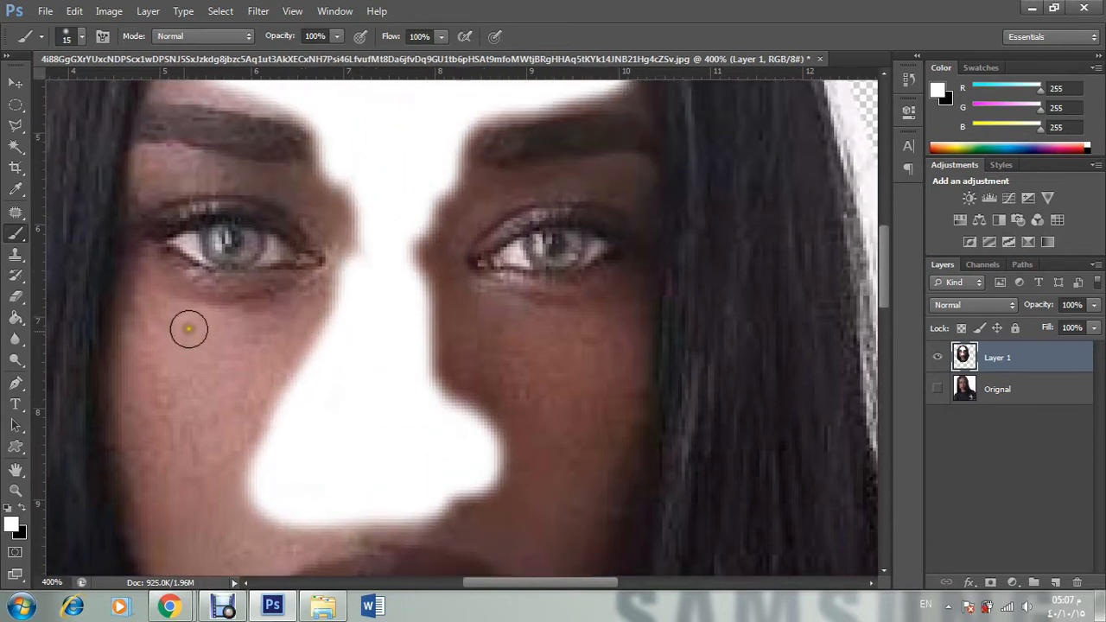
mouse_move(153, 328)
left_mouse_down()
mouse_move(191, 348)
mouse_move(335, 365)
mouse_move(271, 368)
mouse_move(203, 357)
mouse_move(291, 362)
mouse_move(333, 349)
mouse_move(241, 352)
mouse_move(340, 343)
left_mouse_up()
mouse_move(283, 385)
left_mouse_down()
mouse_move(253, 413)
mouse_move(324, 397)
mouse_move(284, 400)
mouse_move(249, 475)
left_mouse_up()
scroll(277, 316, "down", 4)
mouse_move(241, 378)
left_mouse_down()
mouse_move(234, 432)
mouse_move(247, 432)
mouse_move(261, 368)
mouse_move(243, 411)
mouse_move(210, 320)
mouse_move(188, 457)
mouse_move(141, 313)
mouse_move(195, 308)
mouse_move(229, 268)
mouse_move(212, 320)
mouse_move(212, 234)
mouse_move(182, 332)
left_mouse_up()
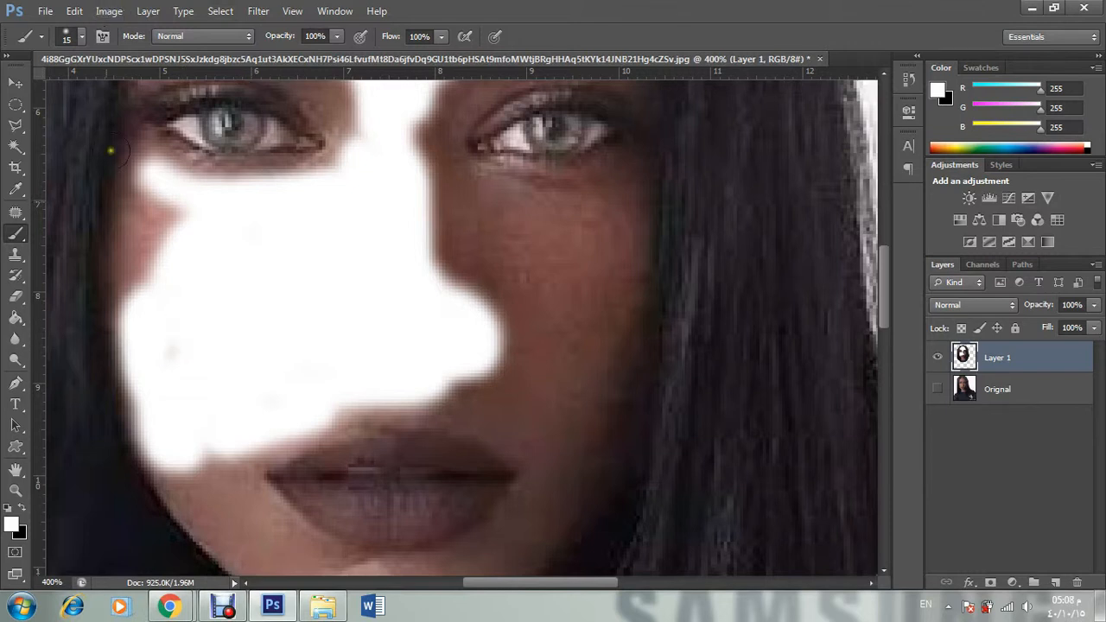
mouse_move(150, 287)
left_mouse_down()
mouse_move(172, 215)
mouse_move(163, 202)
mouse_move(142, 260)
mouse_move(144, 306)
mouse_move(172, 367)
mouse_move(182, 327)
mouse_move(170, 207)
mouse_move(207, 231)
mouse_move(296, 240)
mouse_move(485, 287)
mouse_move(439, 242)
mouse_move(425, 163)
mouse_move(527, 228)
mouse_move(566, 229)
mouse_move(437, 233)
mouse_move(472, 203)
mouse_move(451, 287)
mouse_move(476, 309)
mouse_move(514, 257)
mouse_move(413, 273)
mouse_move(515, 287)
mouse_move(536, 242)
mouse_move(510, 260)
mouse_move(448, 195)
mouse_move(416, 129)
mouse_move(423, 163)
left_mouse_up()
Step: Paint the cheek on the image's right side white, from below the eye to beside the upper lip
mouse_move(423, 159)
left_mouse_down()
mouse_move(447, 212)
mouse_move(543, 220)
mouse_move(480, 190)
mouse_move(592, 200)
mouse_move(582, 234)
mouse_move(555, 250)
mouse_move(595, 231)
mouse_move(625, 190)
mouse_move(624, 212)
mouse_move(637, 183)
mouse_move(566, 391)
mouse_move(557, 298)
mouse_move(548, 339)
mouse_move(591, 228)
mouse_move(544, 310)
mouse_move(507, 329)
mouse_move(510, 393)
mouse_move(514, 357)
mouse_move(518, 372)
mouse_move(442, 353)
mouse_move(534, 383)
mouse_move(423, 379)
mouse_move(509, 404)
left_mouse_up()
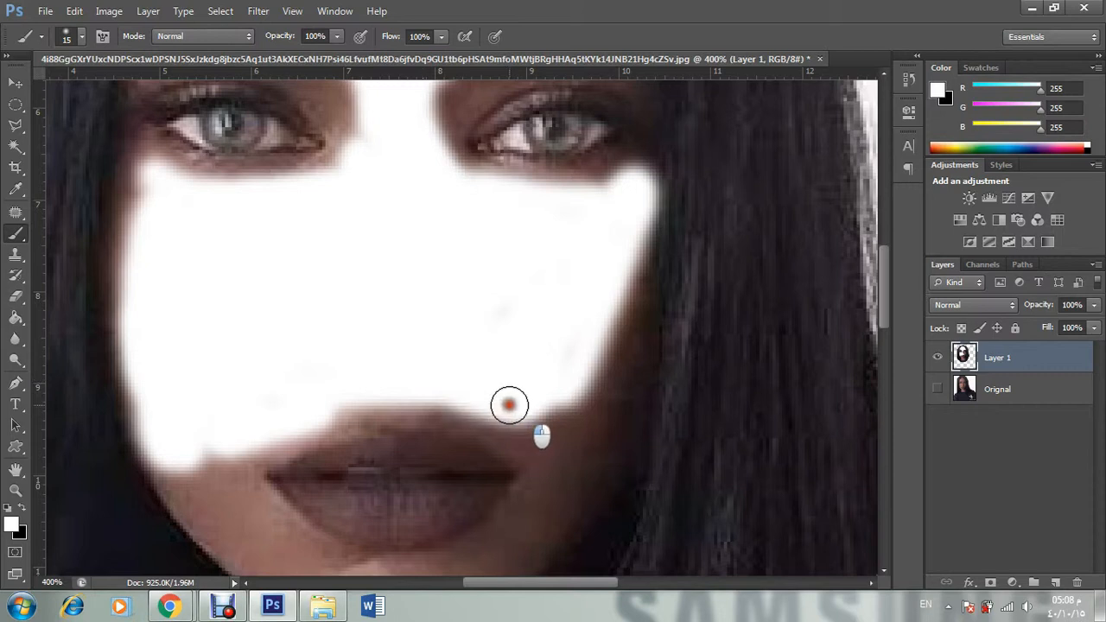
scroll(535, 302, "down", 3)
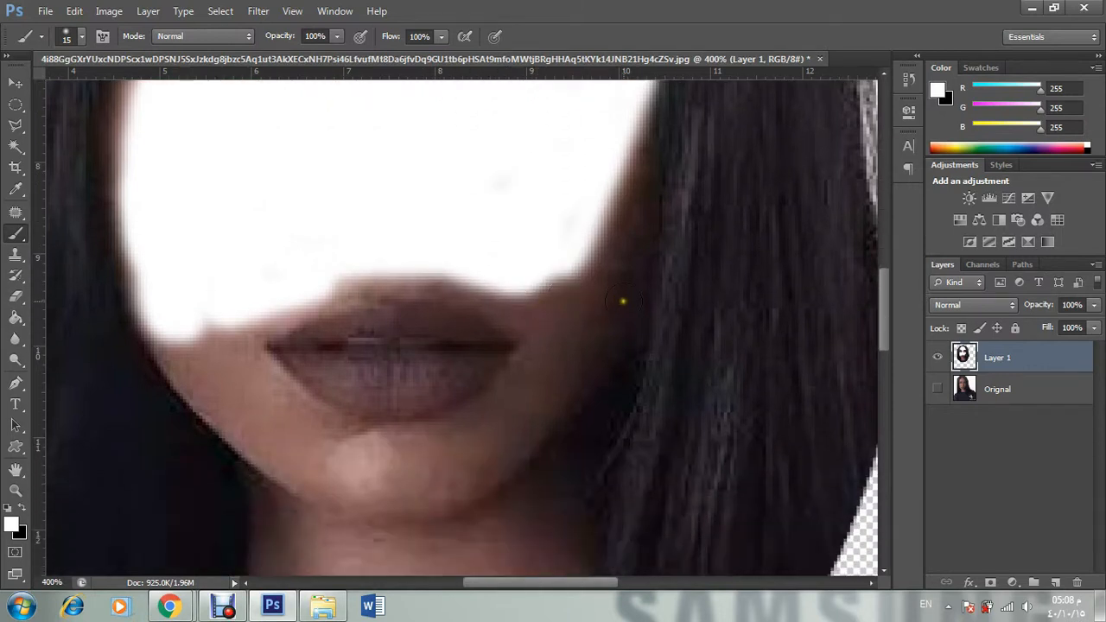
scroll(622, 300, "down", 1)
mouse_move(578, 261)
left_mouse_down()
mouse_move(621, 164)
mouse_move(576, 242)
mouse_move(550, 193)
mouse_move(496, 166)
left_mouse_up()
scroll(622, 259, "up", 3)
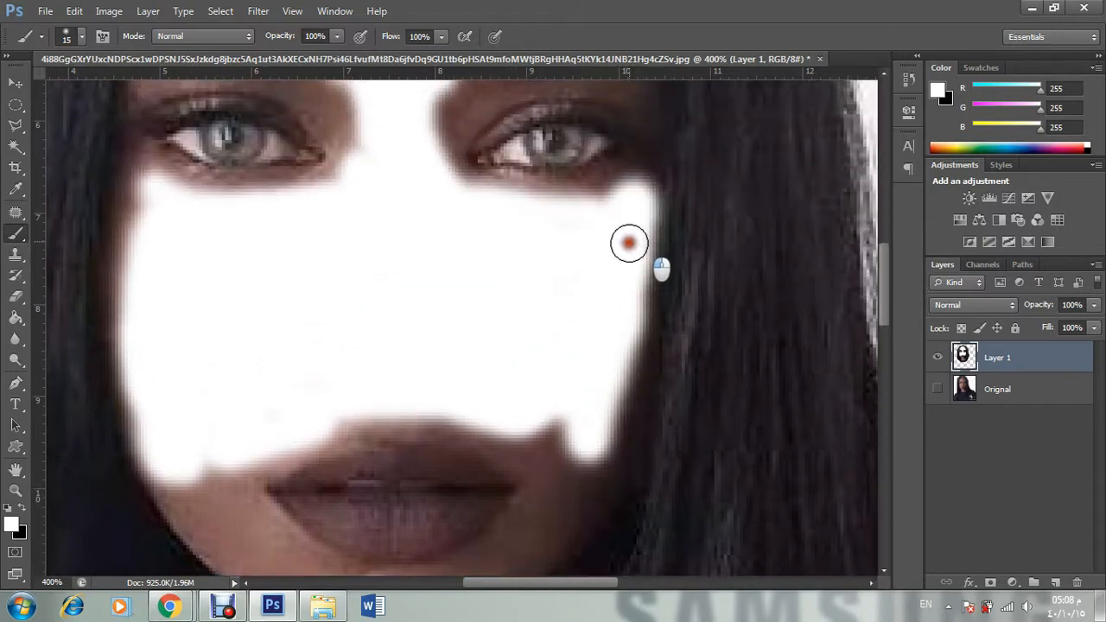
Step: Paint the skin beside the mouth on the image's right side white, continuing down the jaw and neck edge and along the collar
scroll(629, 242, "down", 5)
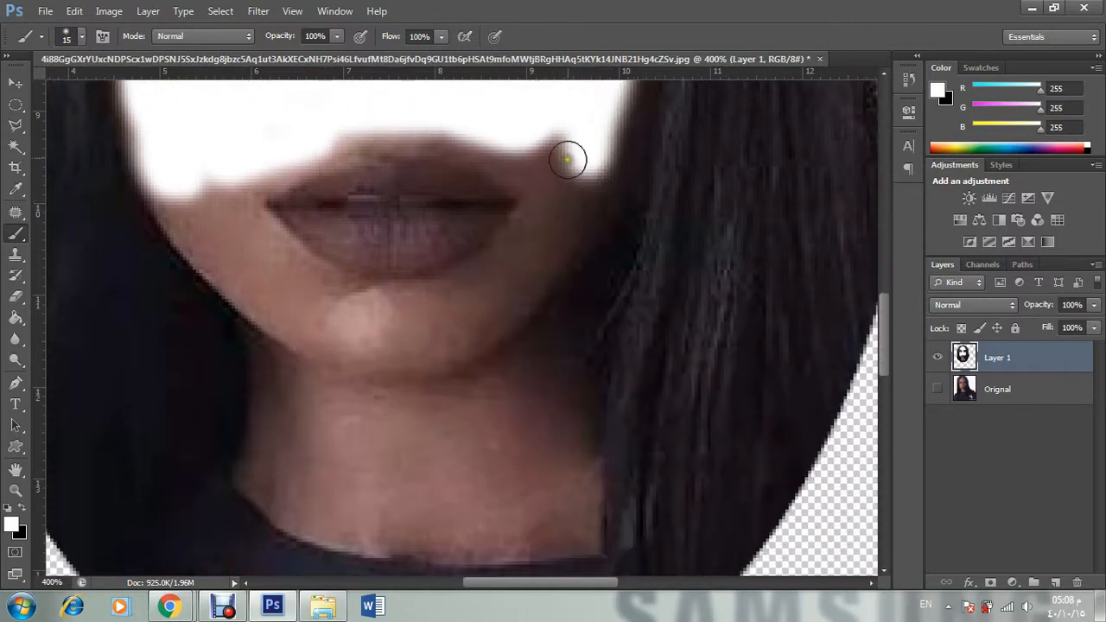
mouse_move(567, 160)
left_mouse_down()
mouse_move(562, 178)
mouse_move(489, 129)
mouse_move(419, 119)
mouse_move(498, 126)
mouse_move(547, 161)
mouse_move(566, 181)
mouse_move(556, 216)
mouse_move(575, 172)
mouse_move(580, 203)
mouse_move(605, 98)
mouse_move(607, 153)
mouse_move(585, 252)
mouse_move(526, 360)
mouse_move(548, 357)
mouse_move(575, 287)
mouse_move(557, 369)
left_mouse_up()
scroll(588, 247, "up", 3)
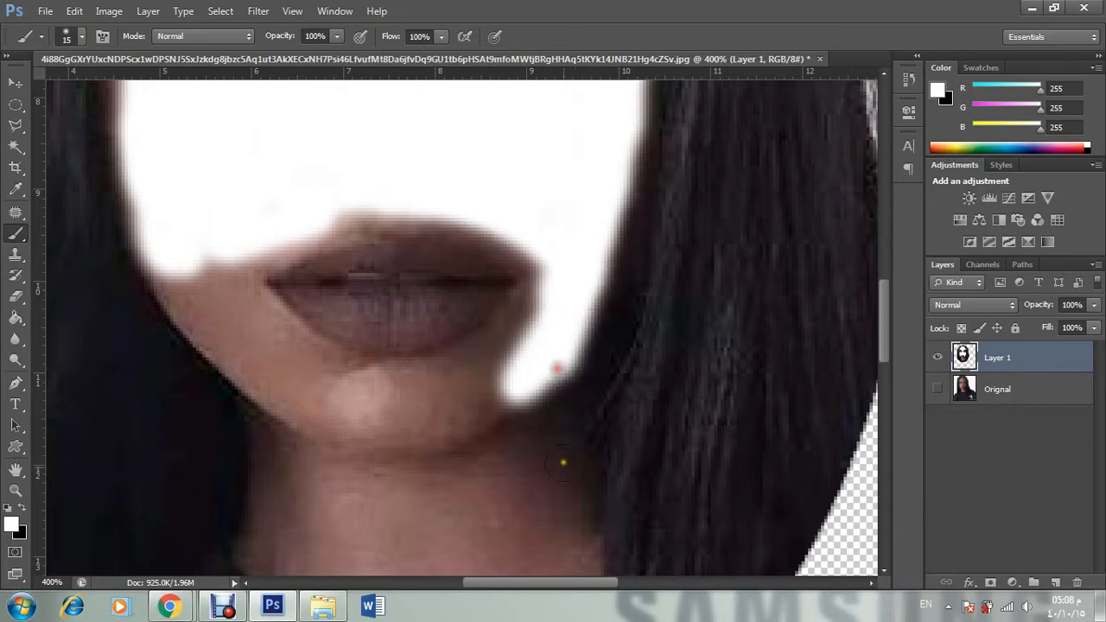
scroll(563, 463, "down", 3)
mouse_move(549, 479)
left_mouse_down()
mouse_move(541, 250)
mouse_move(543, 286)
mouse_move(559, 195)
mouse_move(572, 165)
mouse_move(558, 265)
mouse_move(590, 118)
mouse_move(555, 331)
mouse_move(567, 323)
mouse_move(561, 360)
mouse_move(534, 336)
mouse_move(578, 419)
mouse_move(565, 437)
mouse_move(580, 448)
mouse_move(575, 464)
mouse_move(424, 454)
mouse_move(444, 364)
left_mouse_up()
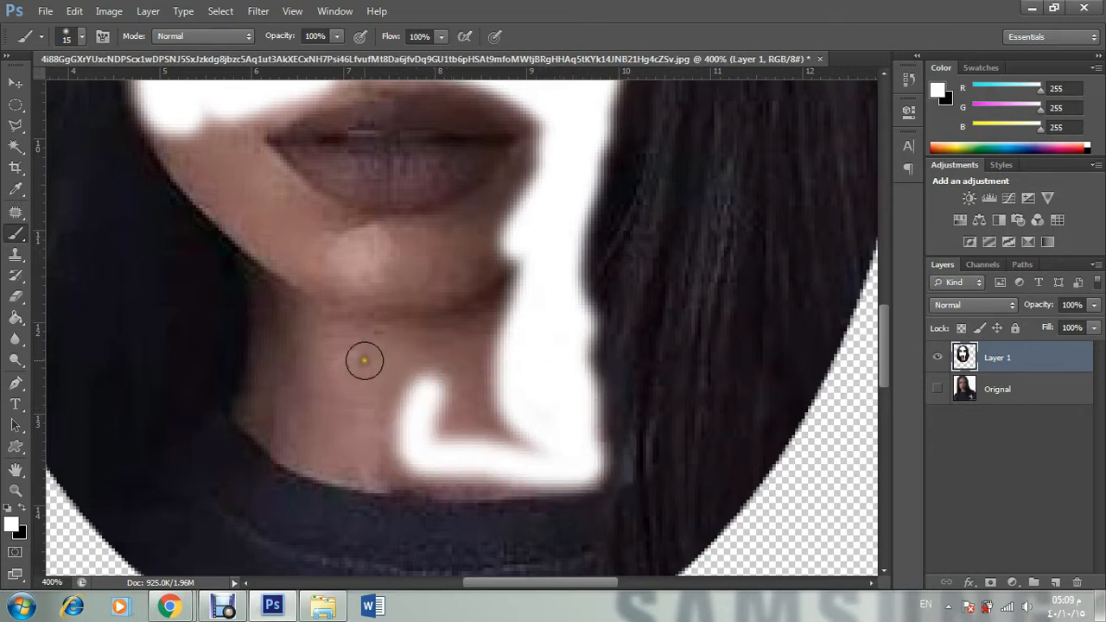
Step: Fill the chin below the lower lip and the rest of the neck down to the collar with white
mouse_move(363, 361)
left_mouse_down()
mouse_move(439, 316)
mouse_move(402, 290)
mouse_move(367, 316)
mouse_move(360, 343)
mouse_move(374, 306)
mouse_move(348, 257)
mouse_move(350, 294)
mouse_move(377, 260)
mouse_move(349, 273)
mouse_move(374, 253)
mouse_move(473, 242)
mouse_move(518, 223)
mouse_move(460, 245)
mouse_move(388, 251)
mouse_move(456, 249)
mouse_move(551, 168)
left_mouse_up()
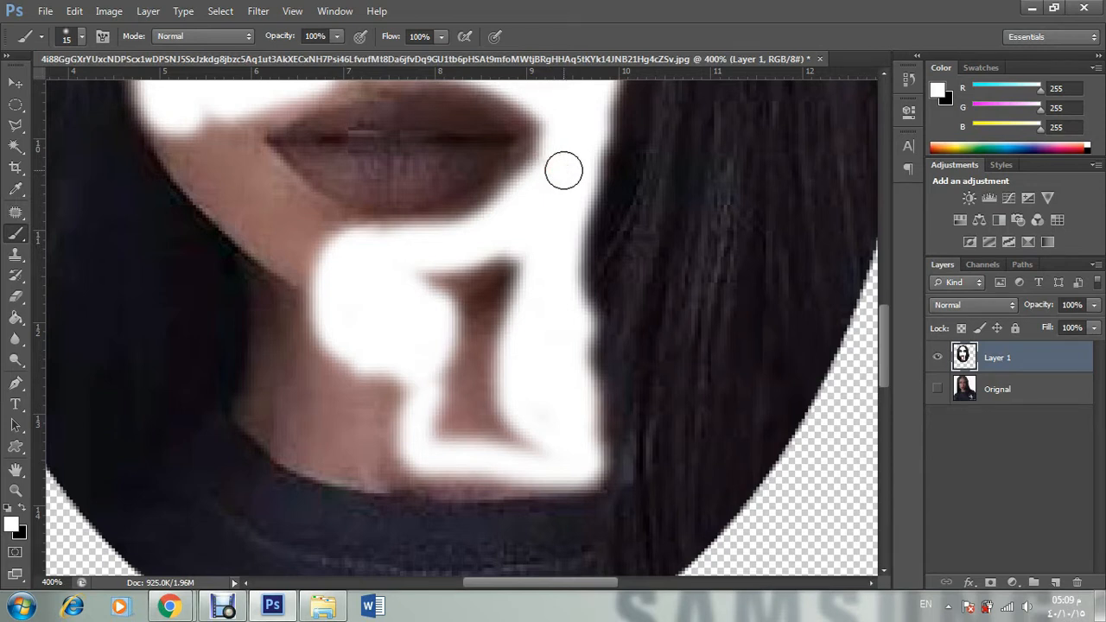
mouse_move(460, 326)
left_mouse_down()
mouse_move(472, 282)
mouse_move(450, 310)
mouse_move(463, 328)
mouse_move(505, 283)
mouse_move(502, 263)
mouse_move(436, 352)
mouse_move(425, 328)
mouse_move(430, 311)
mouse_move(461, 317)
mouse_move(500, 266)
mouse_move(491, 367)
mouse_move(443, 392)
mouse_move(452, 426)
mouse_move(500, 433)
mouse_move(508, 426)
mouse_move(485, 408)
mouse_move(493, 393)
mouse_move(529, 443)
mouse_move(436, 431)
mouse_move(518, 453)
mouse_move(548, 440)
left_mouse_up()
scroll(300, 363, "down", 1)
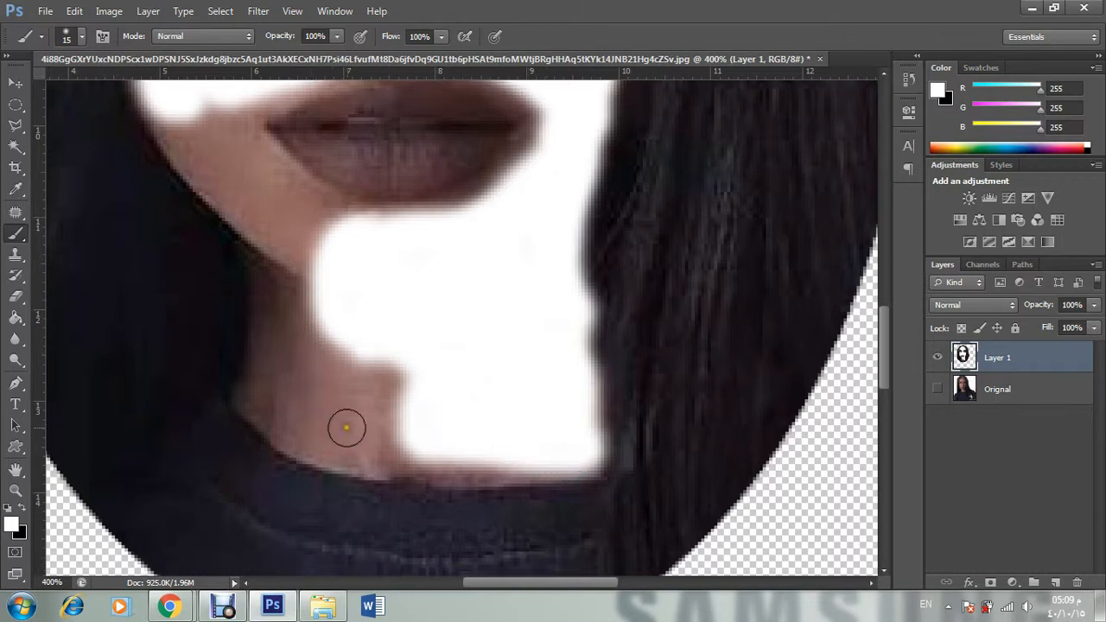
mouse_move(346, 427)
left_mouse_down()
mouse_move(378, 442)
mouse_move(452, 441)
mouse_move(437, 461)
mouse_move(476, 469)
mouse_move(554, 458)
mouse_move(463, 405)
left_mouse_up()
mouse_move(366, 424)
left_mouse_down()
mouse_move(383, 444)
mouse_move(316, 434)
mouse_move(414, 456)
mouse_move(346, 432)
mouse_move(336, 340)
mouse_move(368, 369)
mouse_move(306, 271)
mouse_move(326, 250)
mouse_move(277, 201)
mouse_move(273, 180)
mouse_move(359, 237)
mouse_move(296, 224)
mouse_move(400, 365)
mouse_move(329, 416)
mouse_move(268, 400)
mouse_move(311, 440)
mouse_move(257, 398)
mouse_move(288, 301)
mouse_move(284, 317)
mouse_move(267, 254)
mouse_move(282, 323)
mouse_move(341, 421)
mouse_move(323, 431)
mouse_move(417, 454)
mouse_move(395, 452)
mouse_move(380, 414)
left_mouse_up()
Step: Paint the remaining skin around the mouth corner and jaw on the image's left side white, following the hair edge
scroll(343, 413, "up", 1)
scroll(343, 412, "up", 4)
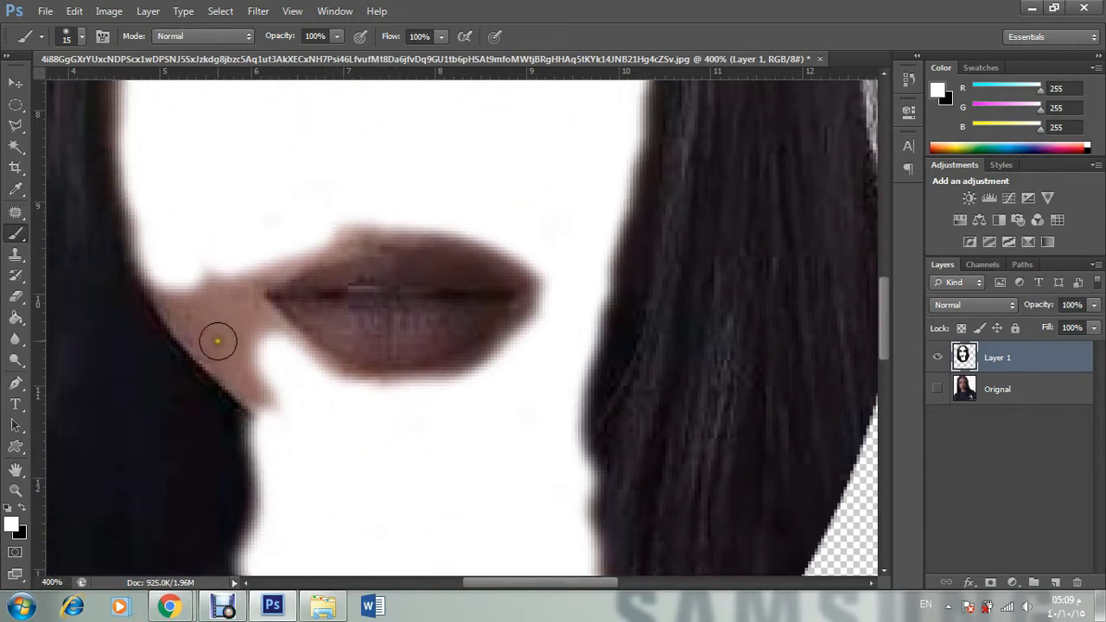
mouse_move(223, 344)
left_mouse_down()
mouse_move(231, 276)
mouse_move(245, 271)
mouse_move(228, 309)
mouse_move(290, 256)
mouse_move(367, 247)
mouse_move(284, 256)
mouse_move(229, 291)
mouse_move(215, 315)
mouse_move(266, 408)
mouse_move(236, 383)
mouse_move(284, 436)
mouse_move(249, 409)
mouse_move(191, 310)
mouse_move(278, 428)
left_mouse_up()
mouse_move(206, 354)
left_mouse_down()
mouse_move(184, 318)
mouse_move(206, 372)
left_mouse_up()
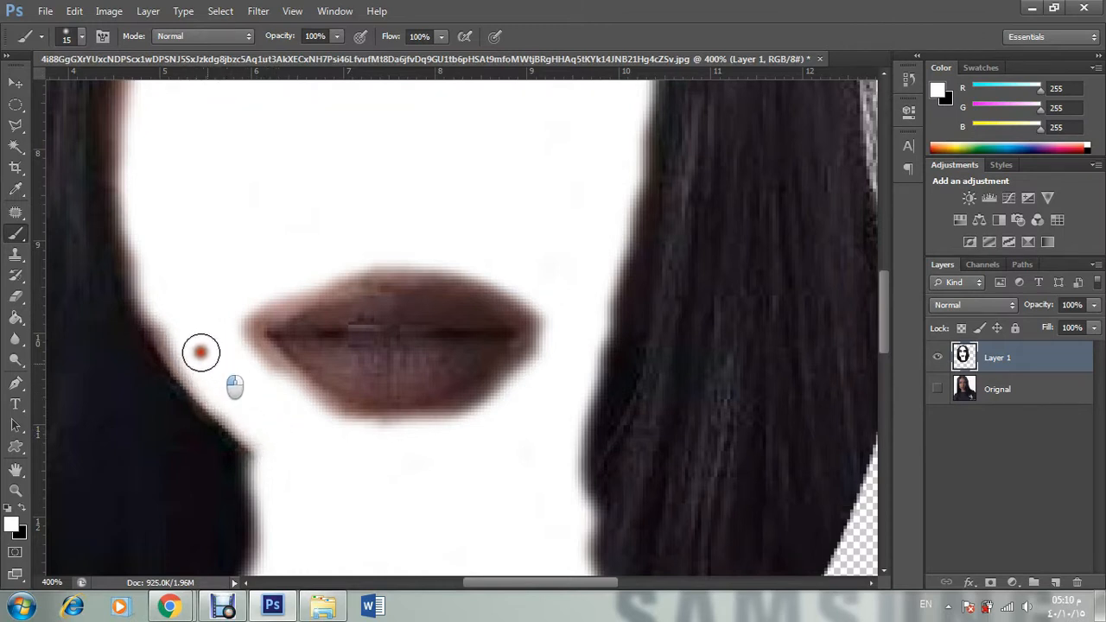
mouse_move(184, 336)
left_mouse_down()
mouse_move(158, 253)
mouse_move(154, 281)
mouse_move(166, 233)
left_mouse_up()
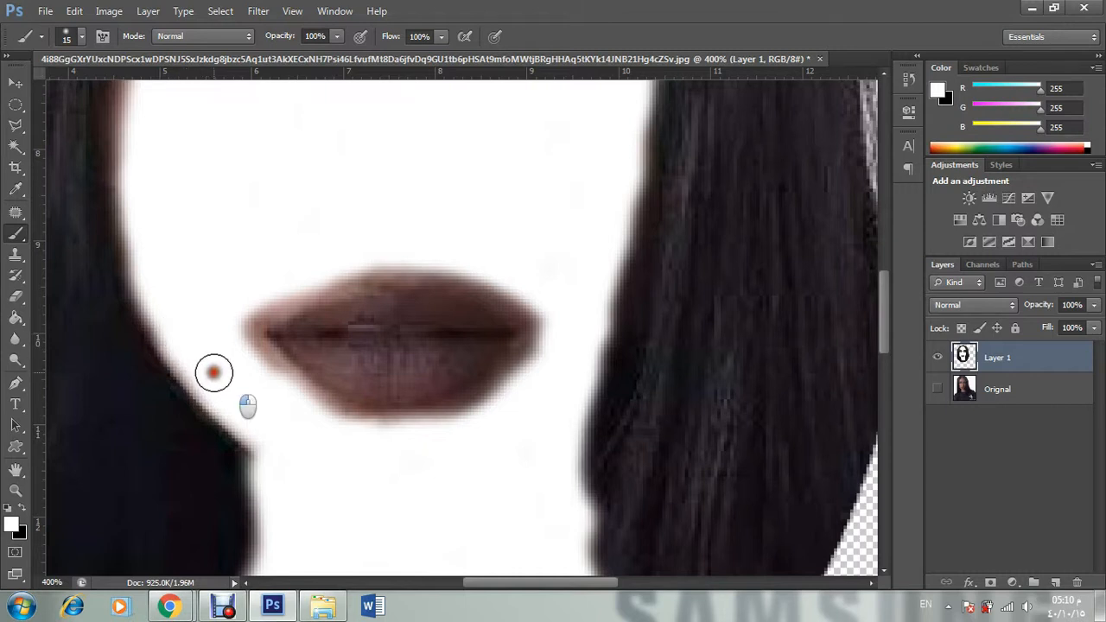
Step: Extend the white on the forehead's side at the image's left, from above the eyebrow up along the hairline
scroll(289, 420, "up", 6)
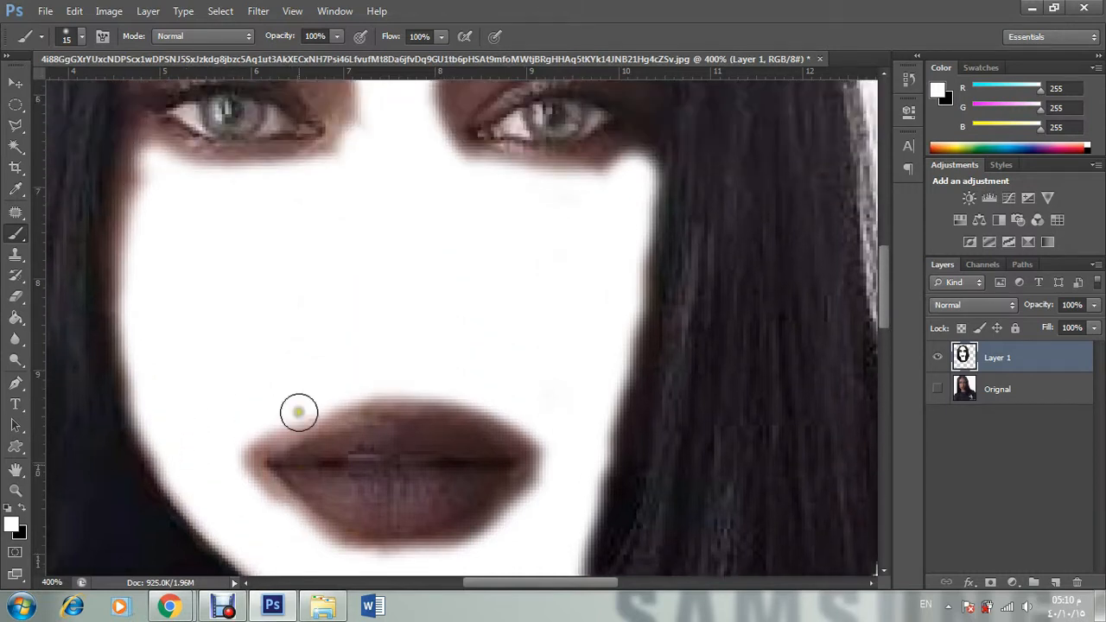
scroll(259, 311, "up", 4)
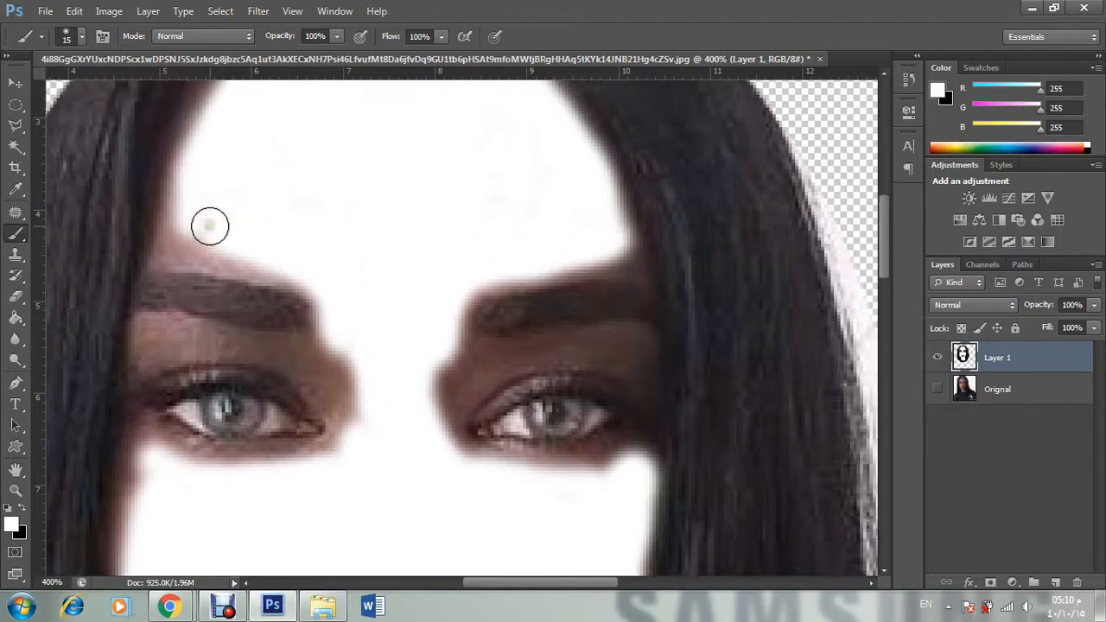
left_click_drag(177, 286, 215, 188)
scroll(212, 213, "up", 4)
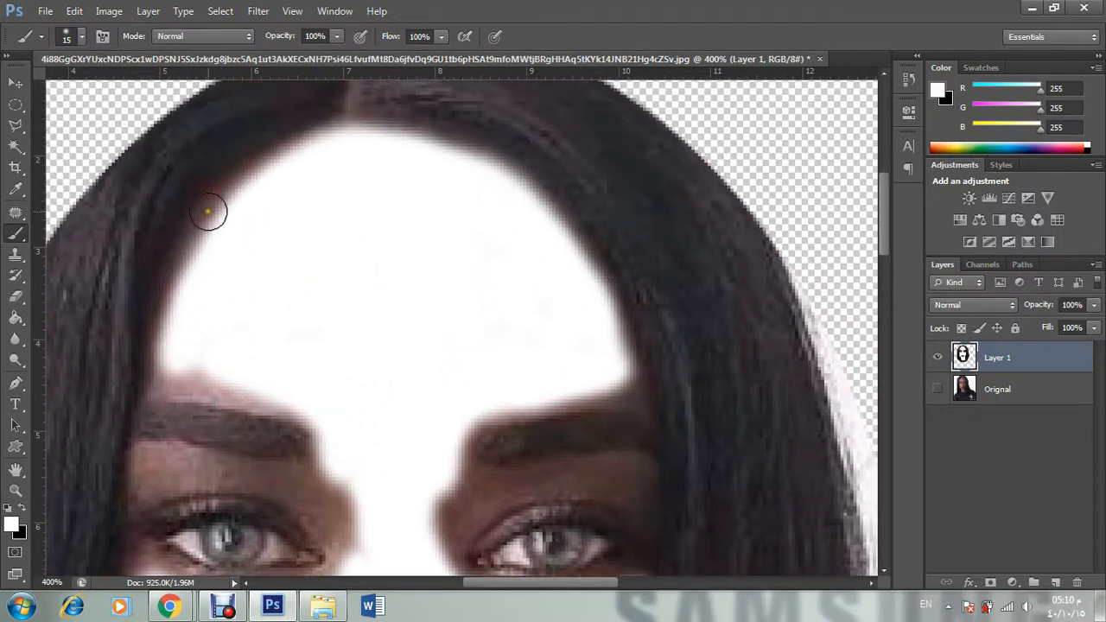
mouse_move(176, 395)
left_mouse_down()
mouse_move(199, 316)
mouse_move(268, 248)
left_mouse_up()
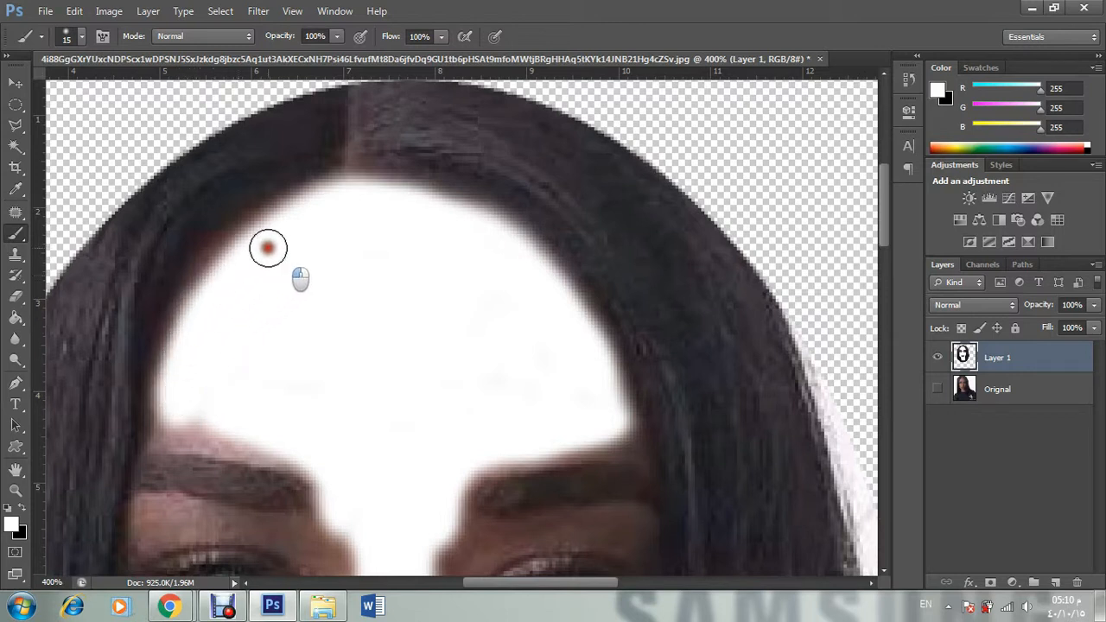
Step: Reduce the brush size to 8 px and paint white along the upper edge of the image-left eyebrow and both forehead sides
scroll(107, 155, "down", 2)
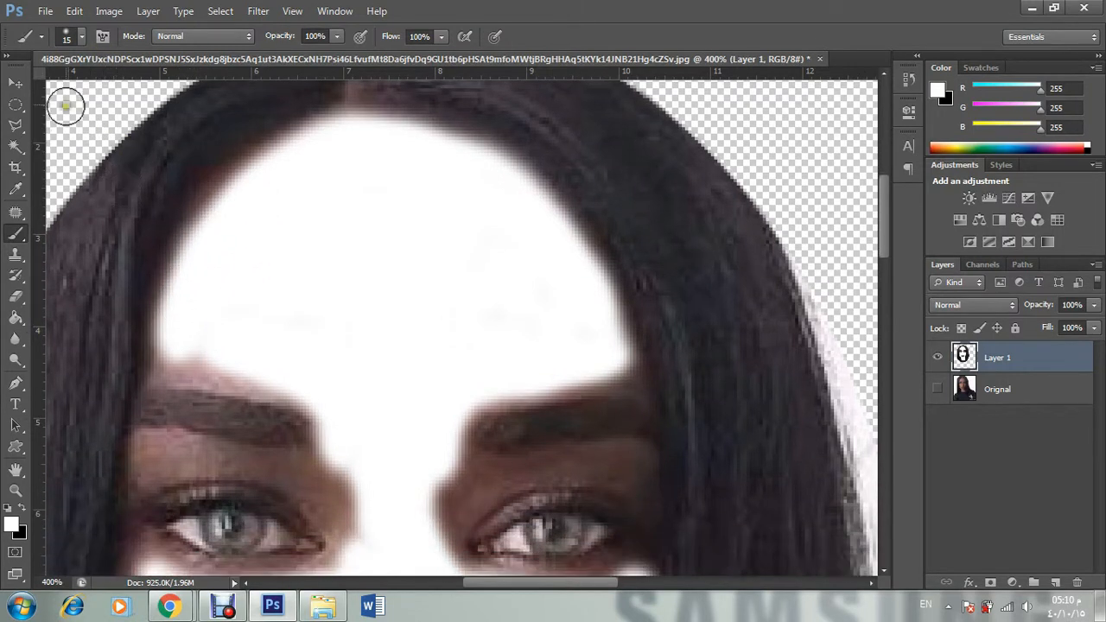
left_click(84, 36)
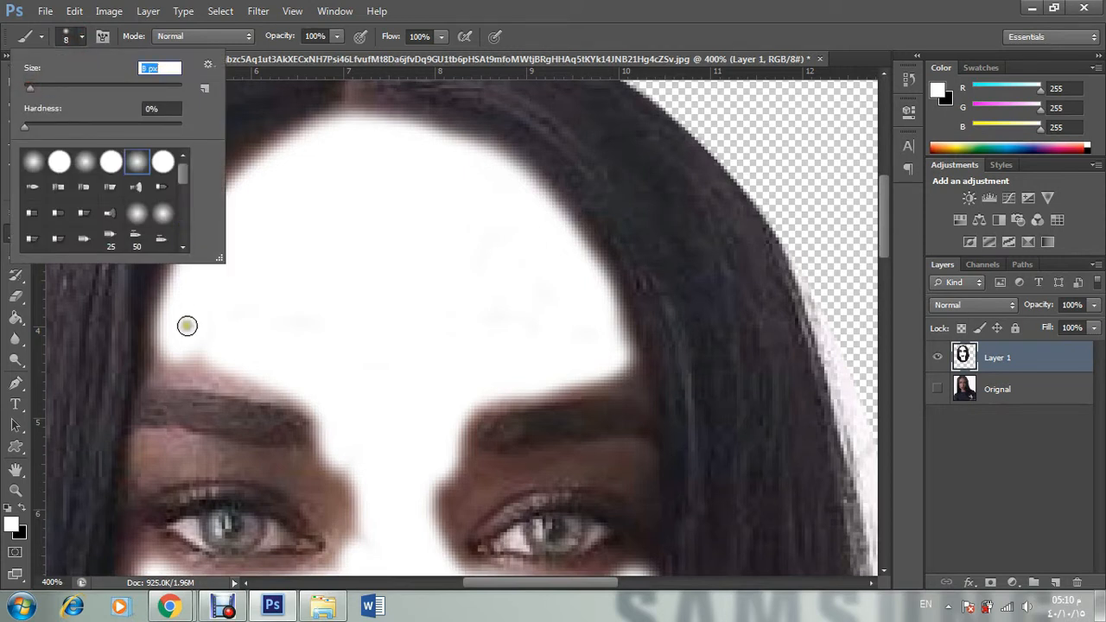
left_click(190, 366)
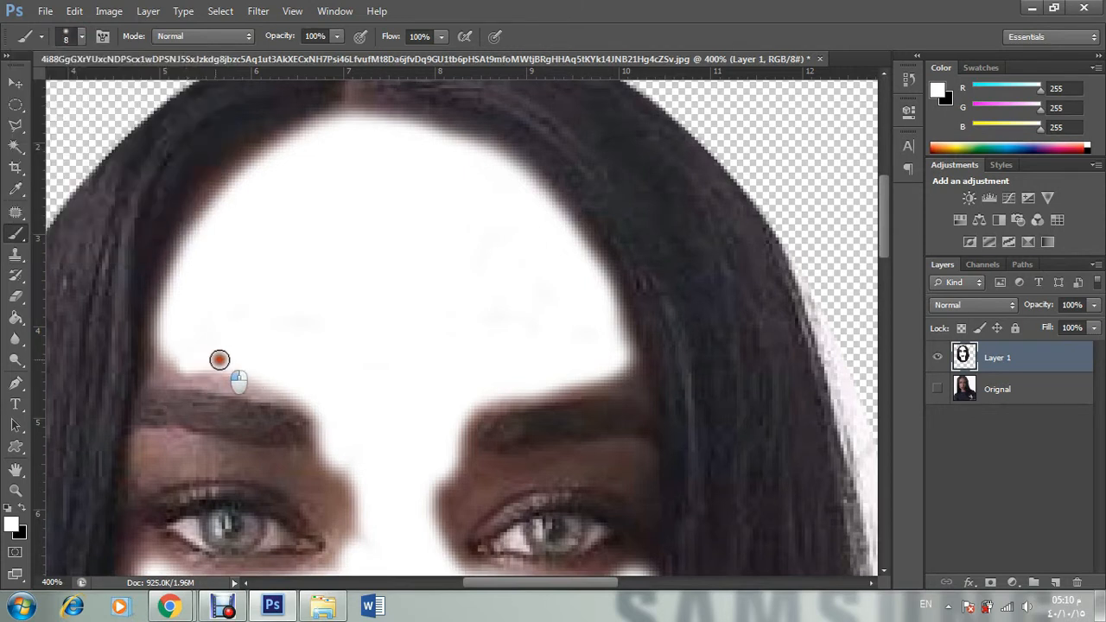
mouse_move(242, 378)
left_mouse_down()
mouse_move(183, 372)
mouse_move(214, 372)
left_mouse_up()
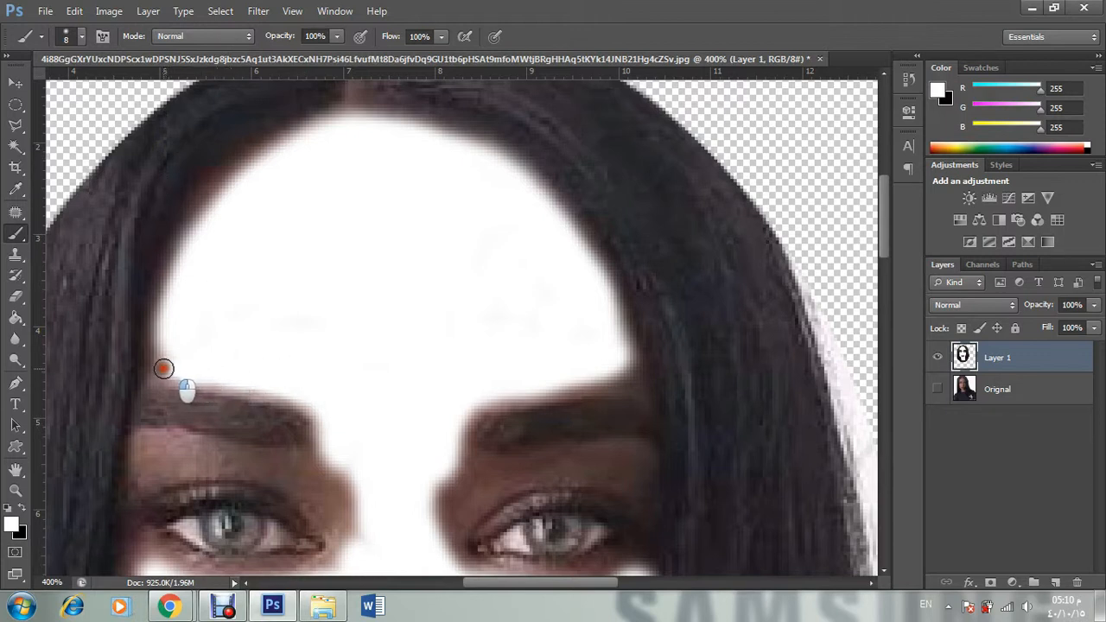
mouse_move(157, 352)
left_mouse_down()
mouse_move(159, 311)
mouse_move(197, 239)
mouse_move(214, 258)
left_mouse_up()
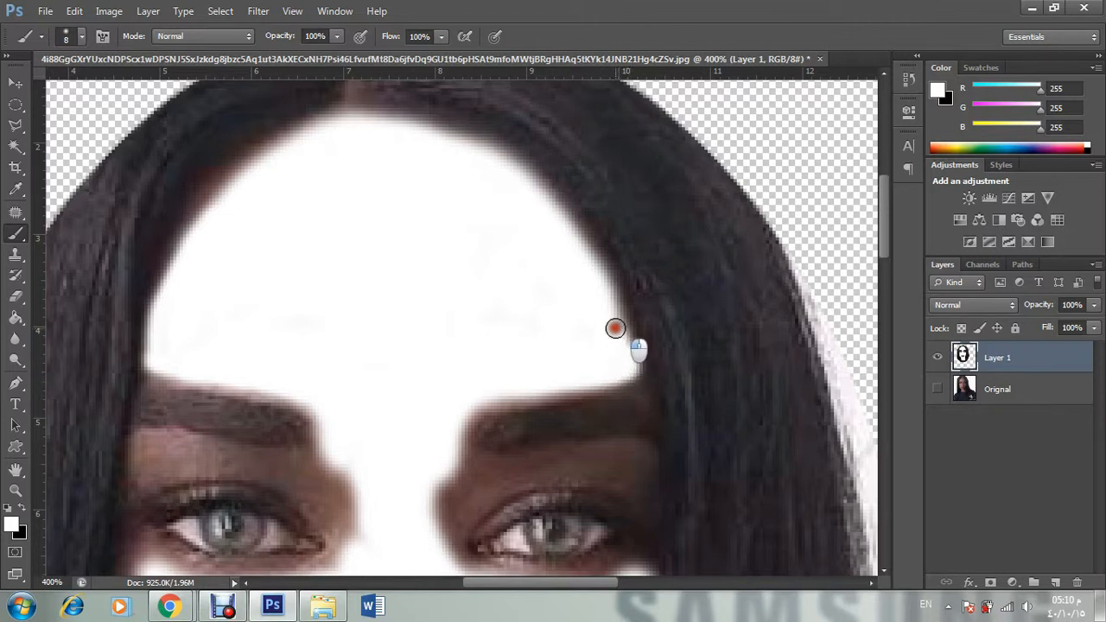
left_click_drag(620, 345, 610, 308)
Step: Paint white around the inner corner and along the lower lid of the eye on the image's right side, out to the hair
scroll(323, 363, "down", 5)
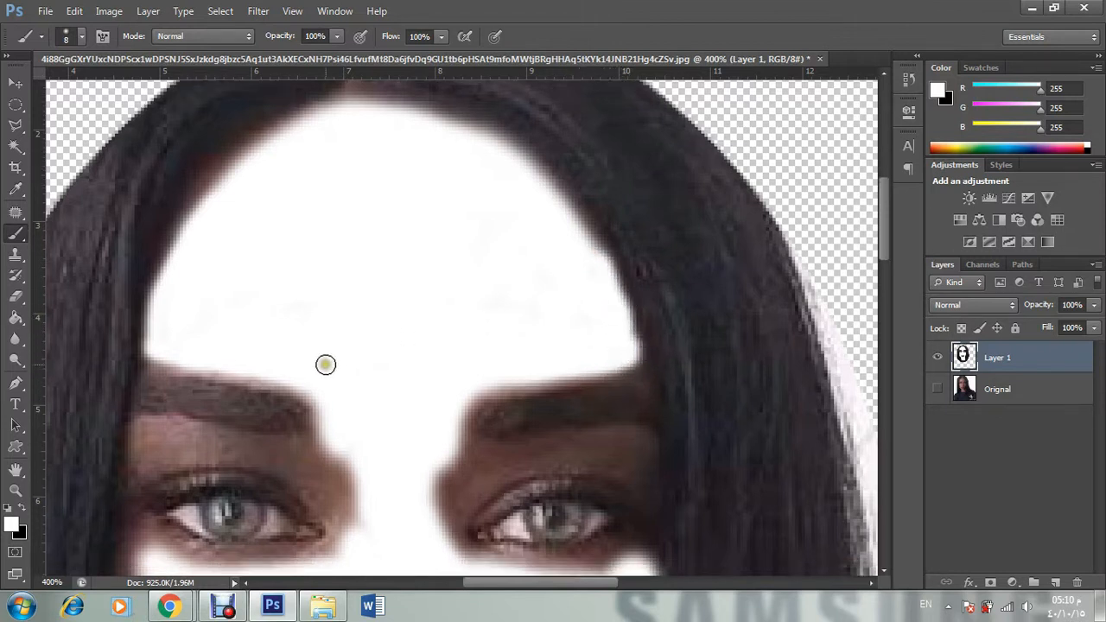
scroll(412, 355, "down", 2)
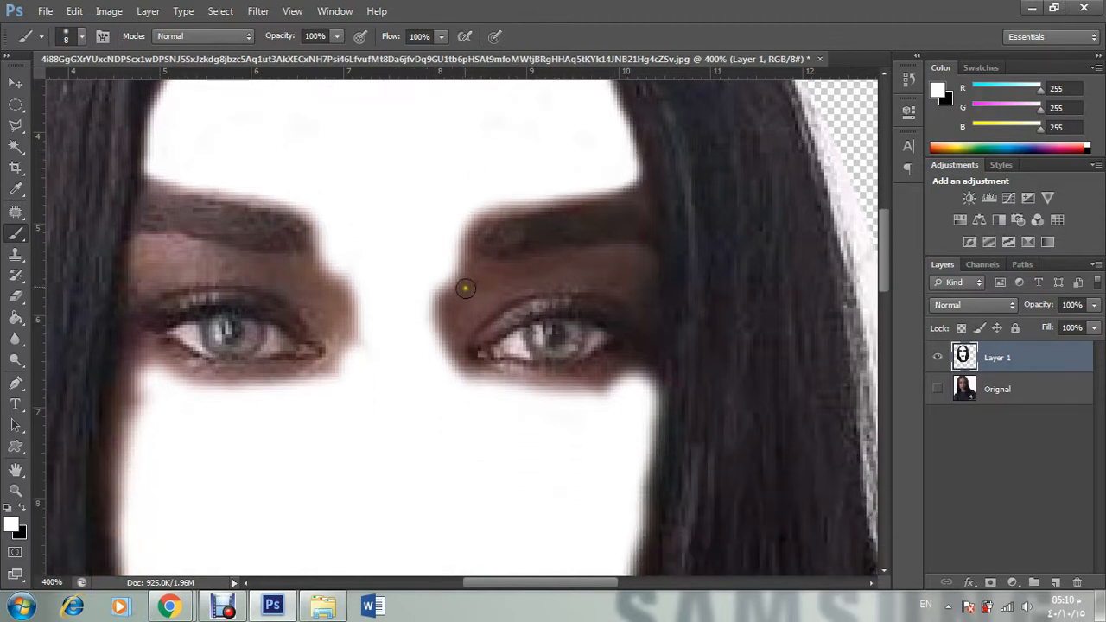
mouse_move(463, 285)
left_mouse_down()
mouse_move(443, 298)
mouse_move(437, 328)
mouse_move(441, 292)
left_mouse_up()
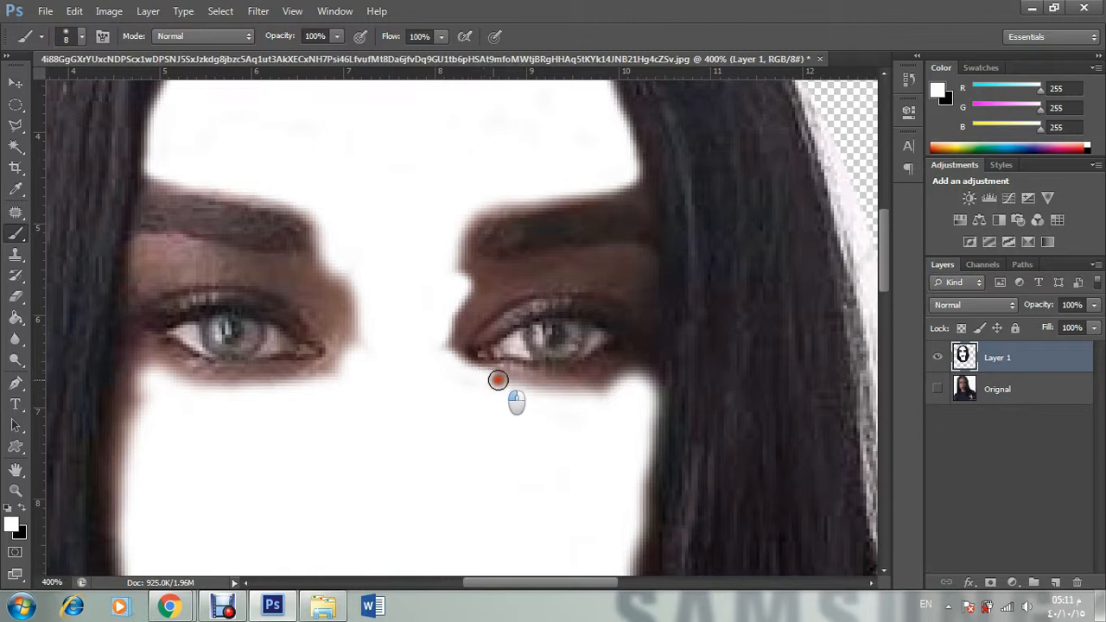
mouse_move(534, 387)
left_mouse_down()
mouse_move(603, 391)
mouse_move(510, 377)
left_mouse_up()
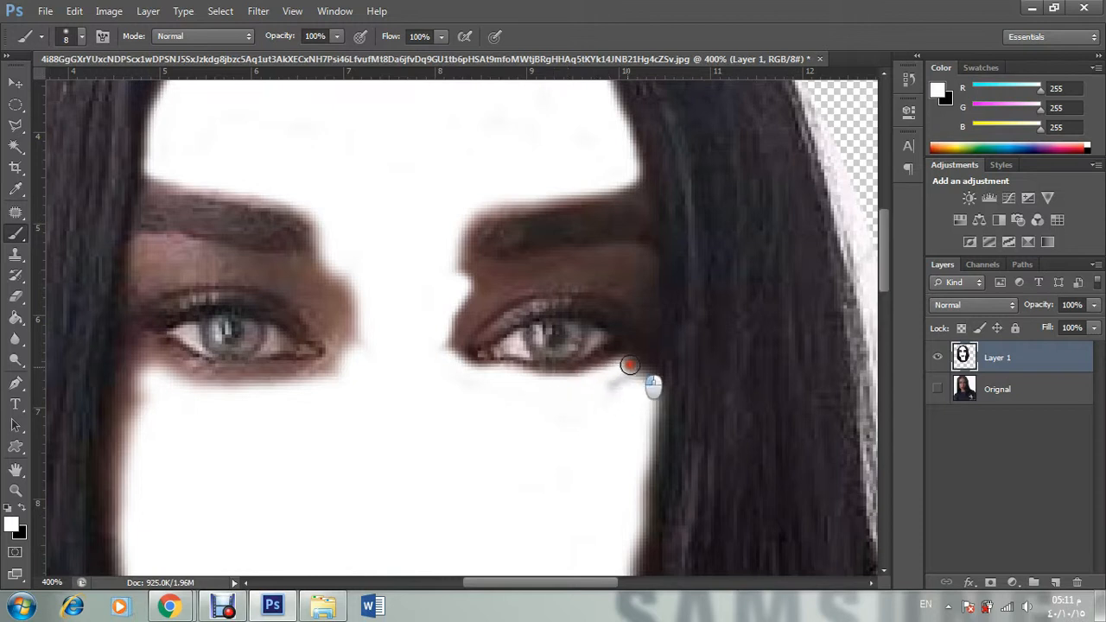
left_click_drag(633, 358, 602, 377)
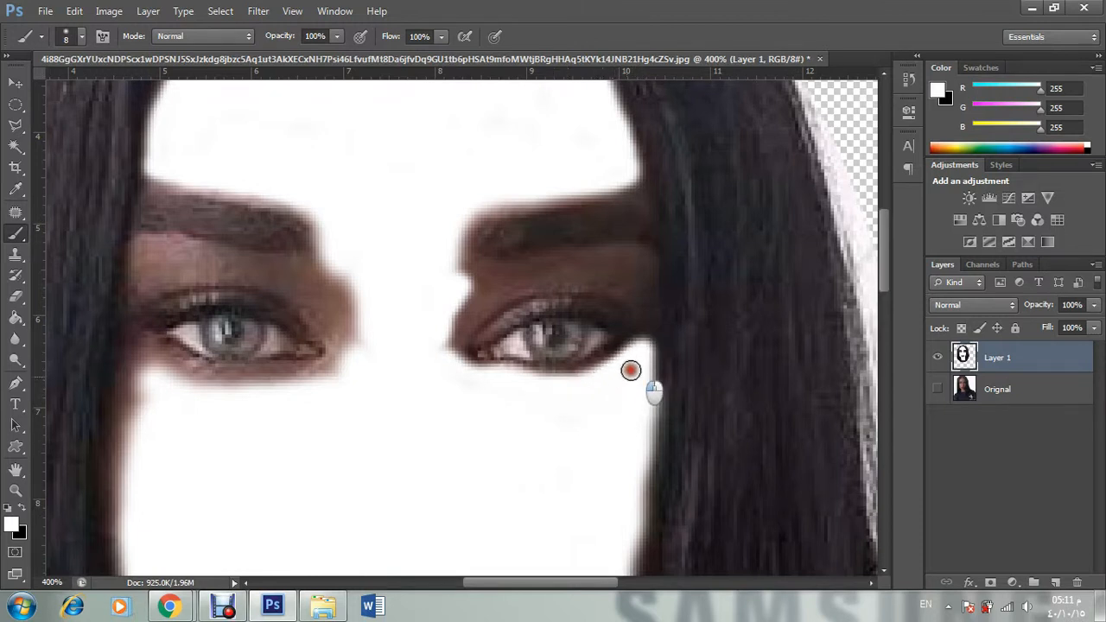
Step: Paint the skin between the eye and eyebrow on the image's right side white, from the inner corner to the hair
mouse_move(445, 346)
left_mouse_down()
mouse_move(479, 321)
mouse_move(455, 349)
mouse_move(510, 298)
mouse_move(456, 318)
mouse_move(496, 295)
mouse_move(466, 296)
mouse_move(508, 276)
mouse_move(454, 286)
left_mouse_up()
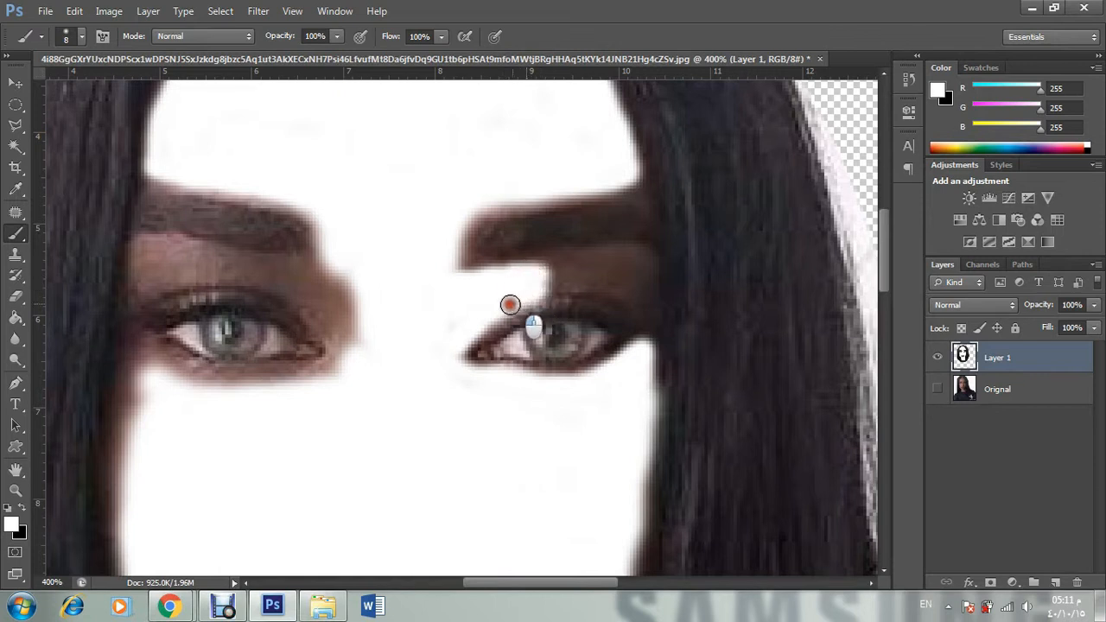
mouse_move(524, 295)
left_mouse_down()
mouse_move(588, 278)
mouse_move(535, 286)
mouse_move(578, 267)
mouse_move(529, 277)
mouse_move(612, 262)
mouse_move(588, 270)
mouse_move(621, 280)
mouse_move(574, 283)
mouse_move(625, 298)
mouse_move(556, 289)
left_mouse_up()
mouse_move(487, 305)
left_mouse_down()
mouse_move(533, 294)
mouse_move(471, 326)
mouse_move(499, 314)
left_mouse_up()
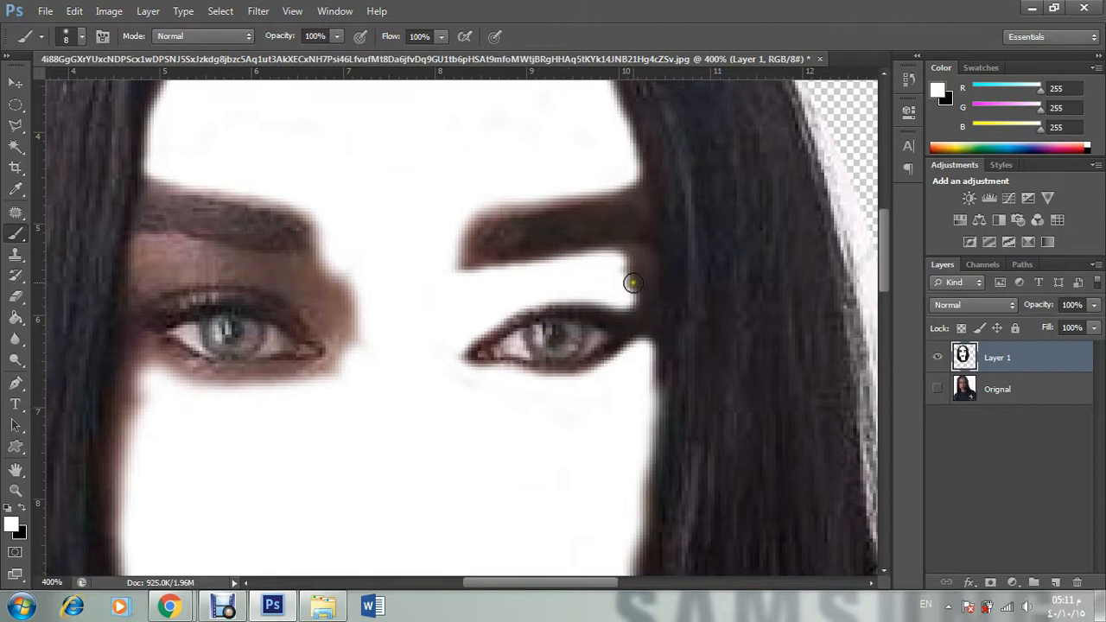
mouse_move(633, 283)
left_mouse_down()
mouse_move(631, 264)
mouse_move(619, 264)
mouse_move(637, 261)
mouse_move(641, 309)
mouse_move(643, 286)
mouse_move(622, 282)
left_mouse_up()
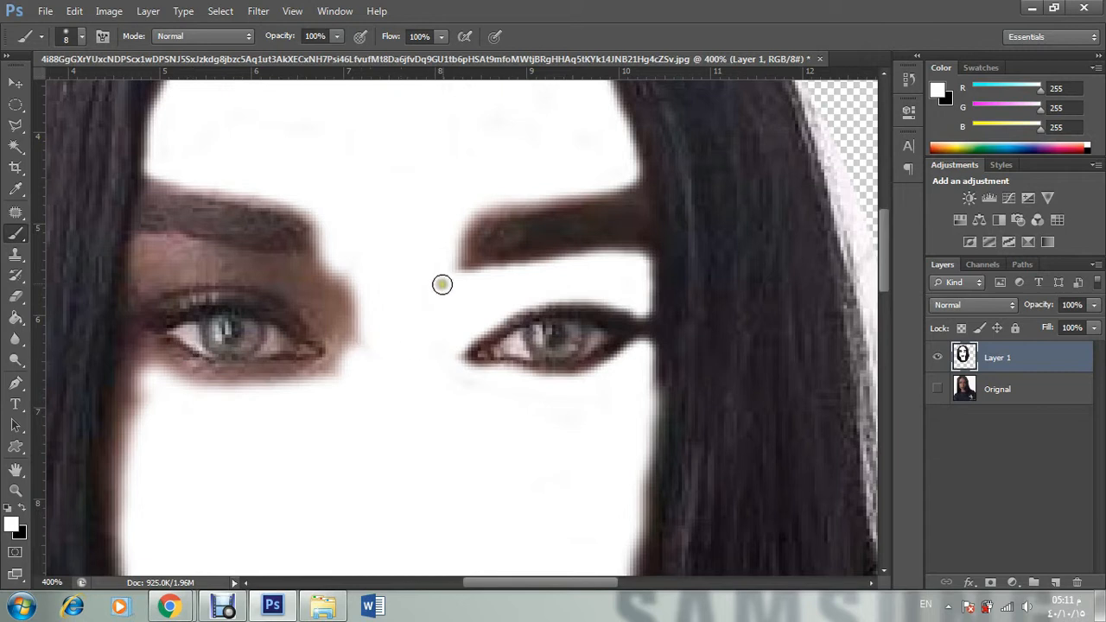
left_click_drag(452, 280, 437, 283)
Step: Paint the inner corner and the skin between the eye and eyebrow on the image's left side white, out to the hair
mouse_move(292, 275)
left_mouse_down()
mouse_move(336, 294)
mouse_move(292, 273)
mouse_move(328, 279)
mouse_move(313, 279)
mouse_move(329, 278)
mouse_move(339, 246)
left_mouse_up()
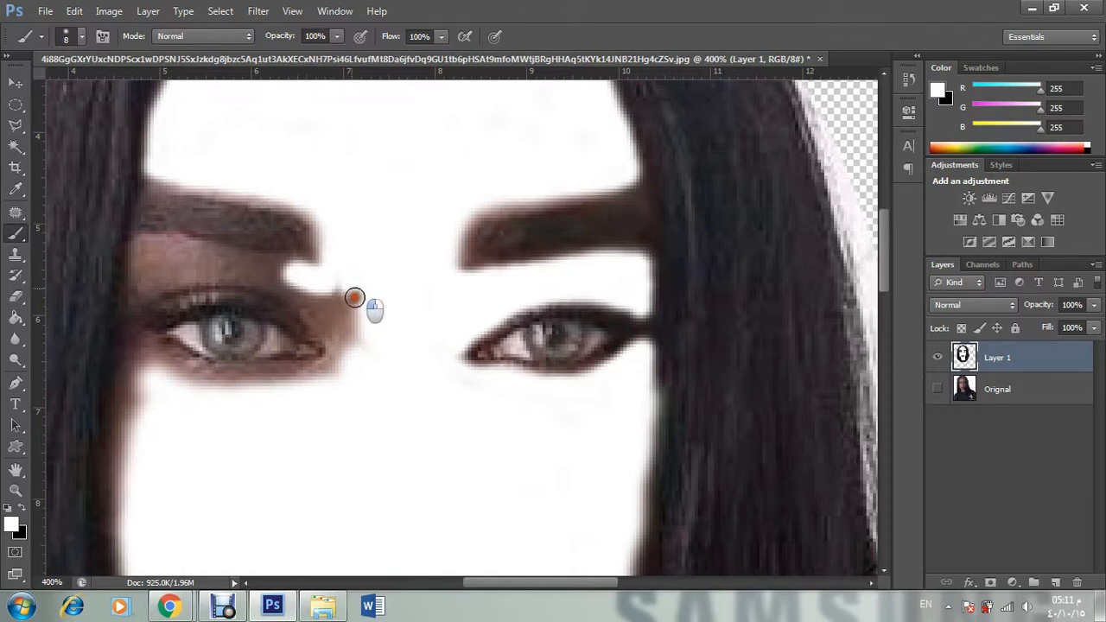
mouse_move(354, 297)
left_mouse_down()
mouse_move(319, 286)
mouse_move(364, 343)
mouse_move(315, 299)
mouse_move(354, 346)
mouse_move(289, 302)
mouse_move(343, 341)
mouse_move(339, 380)
mouse_move(342, 341)
mouse_move(270, 291)
mouse_move(164, 275)
mouse_move(124, 306)
left_mouse_up()
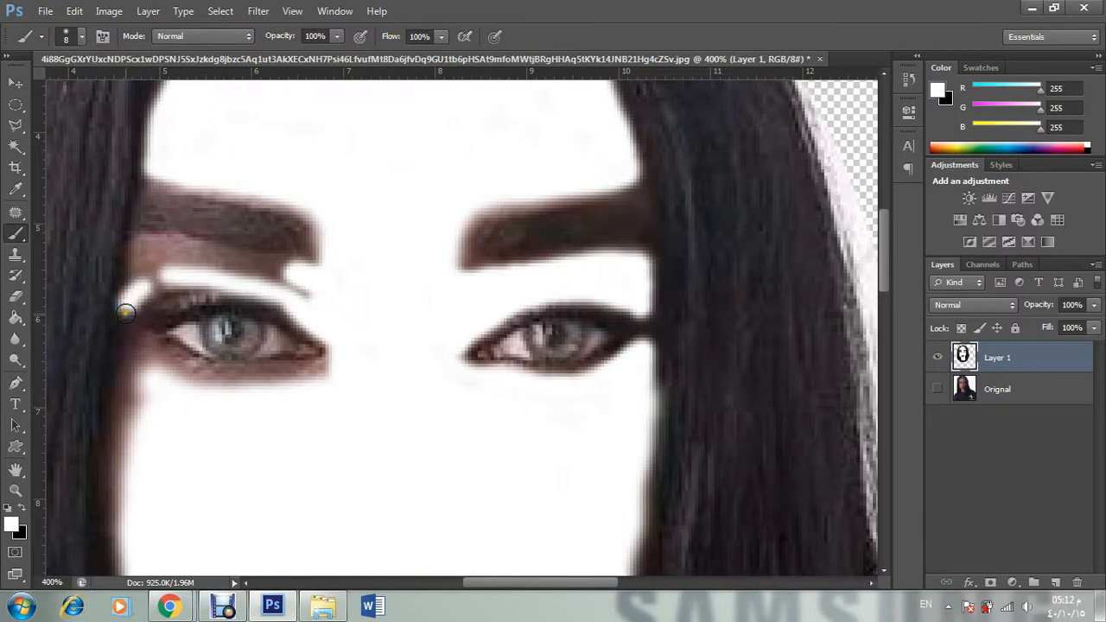
key("ctrl+z")
left_click_drag(130, 314, 174, 298)
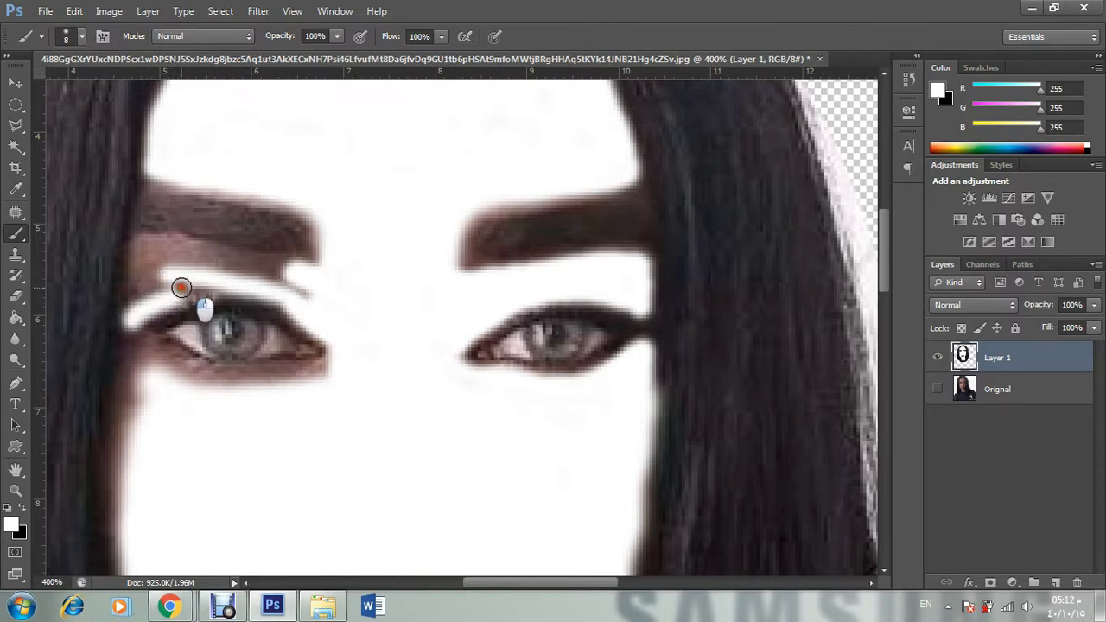
mouse_move(180, 287)
left_mouse_down()
mouse_move(213, 284)
mouse_move(172, 294)
mouse_move(228, 284)
mouse_move(293, 311)
mouse_move(296, 288)
mouse_move(238, 274)
mouse_move(301, 300)
mouse_move(306, 291)
mouse_move(235, 274)
mouse_move(286, 277)
left_mouse_up()
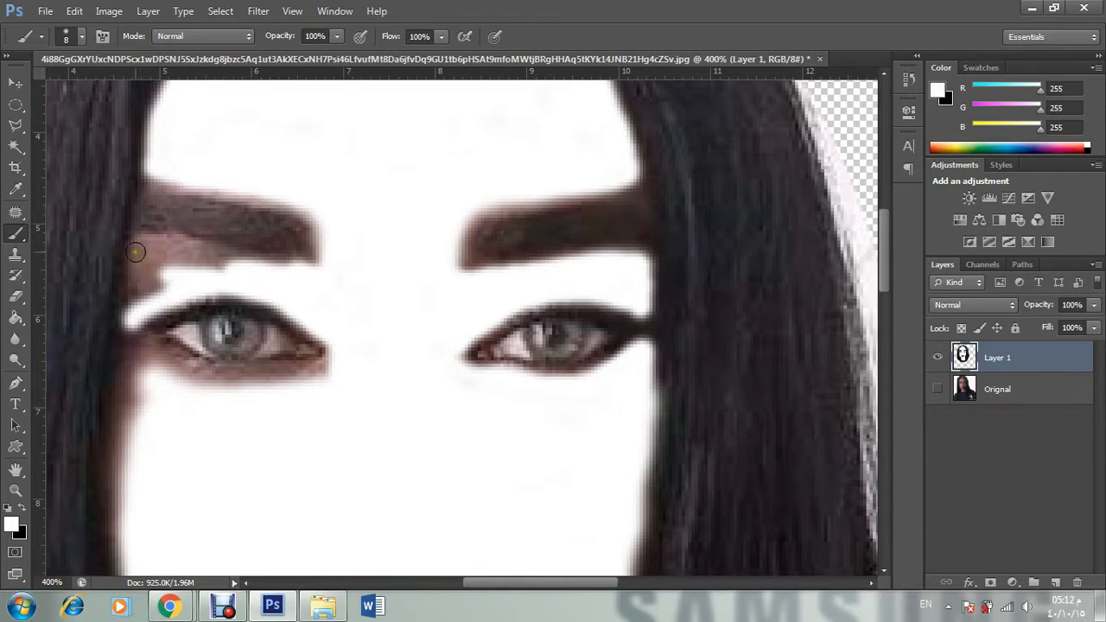
mouse_move(136, 252)
left_mouse_down()
mouse_move(192, 251)
mouse_move(260, 272)
mouse_move(229, 268)
left_mouse_up()
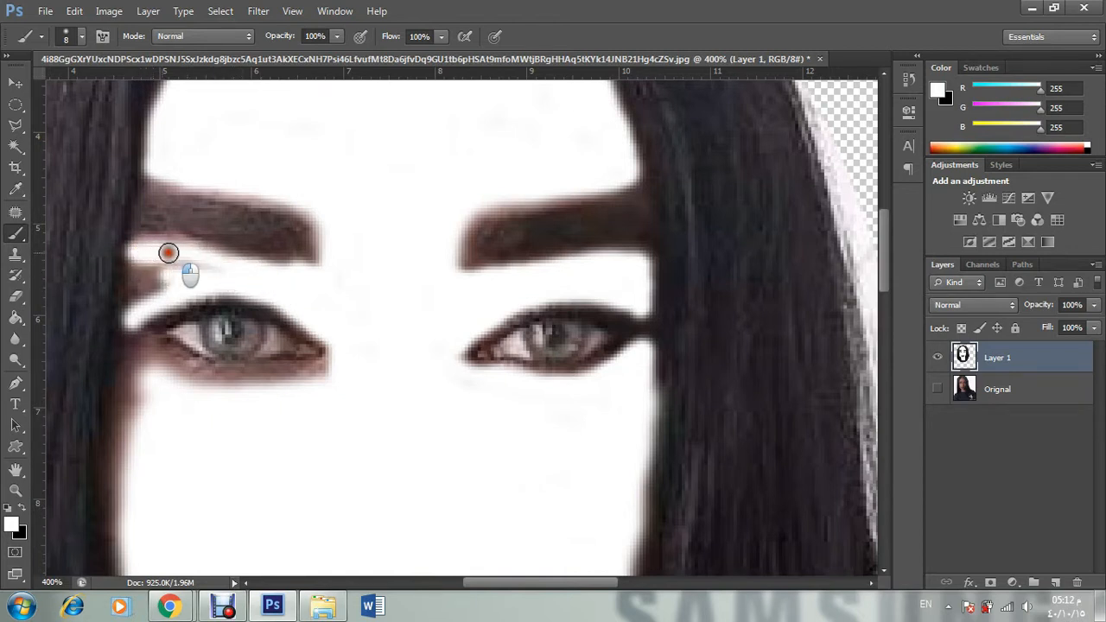
mouse_move(146, 248)
left_mouse_down()
mouse_move(158, 286)
mouse_move(148, 274)
mouse_move(141, 291)
mouse_move(139, 269)
mouse_move(136, 310)
mouse_move(145, 261)
mouse_move(208, 271)
mouse_move(151, 292)
mouse_move(173, 281)
mouse_move(142, 263)
left_mouse_up()
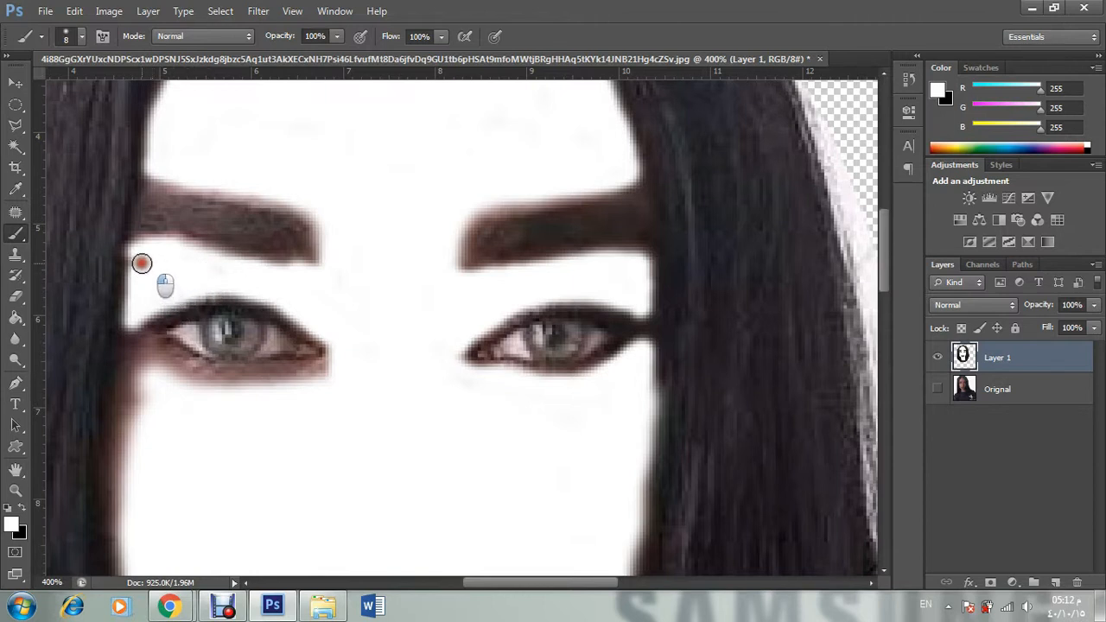
Step: Tidy the lower edge of the eyebrow on the image's left side with short white strokes
scroll(144, 268, "down", 1)
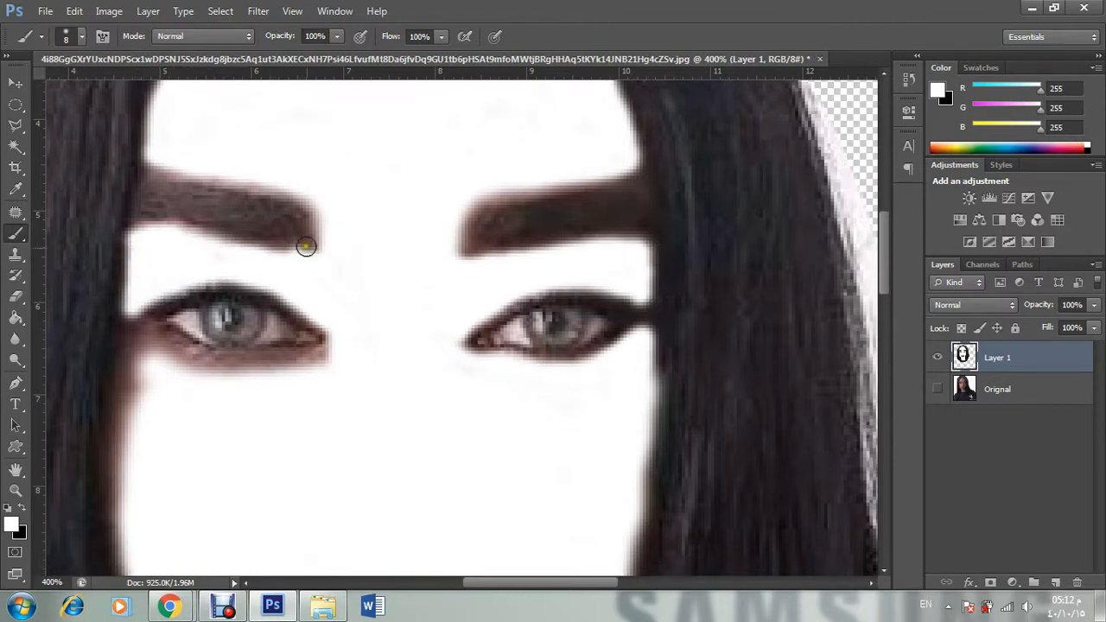
left_click_drag(290, 264, 188, 245)
mouse_move(289, 262)
left_mouse_down()
mouse_move(234, 245)
mouse_move(289, 263)
mouse_move(201, 245)
mouse_move(294, 266)
left_mouse_up()
key("ctrl+z")
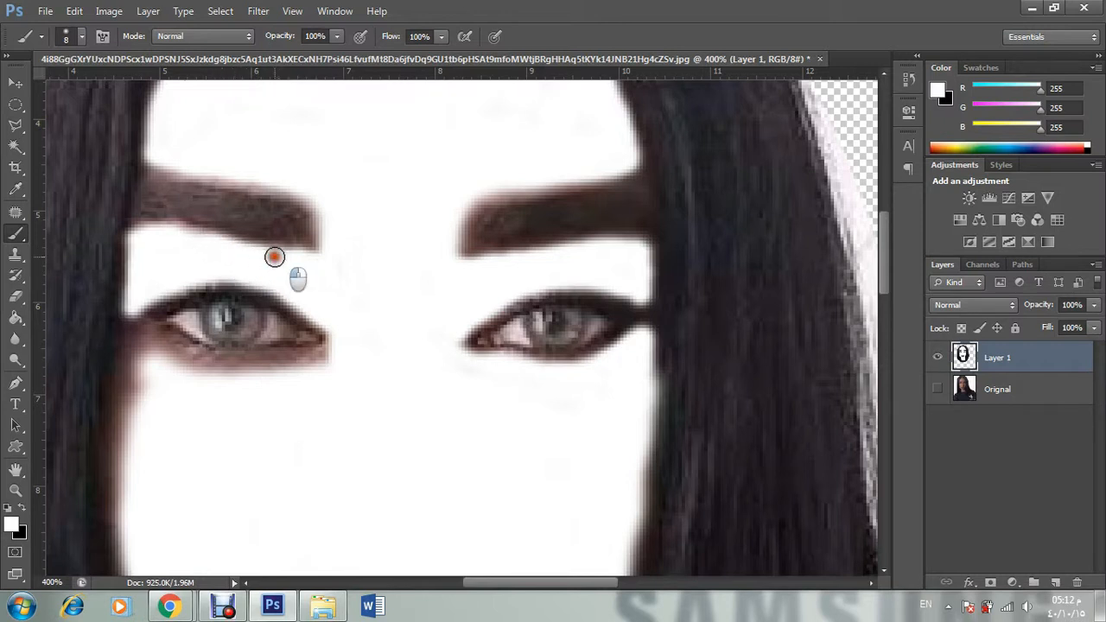
left_click_drag(248, 251, 239, 248)
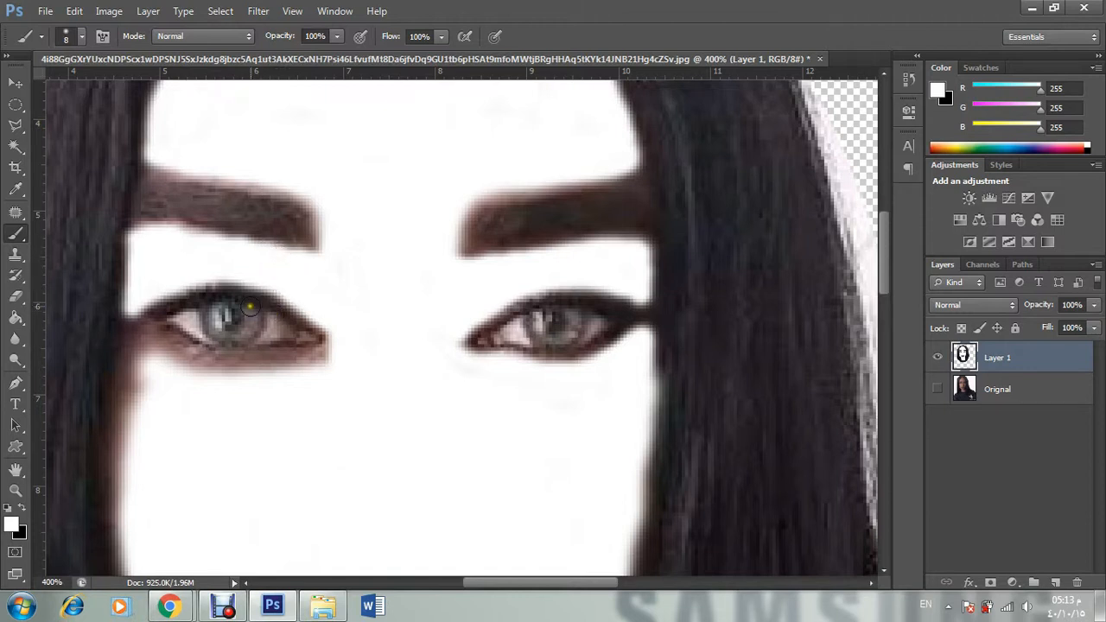
scroll(249, 306, "down", 4)
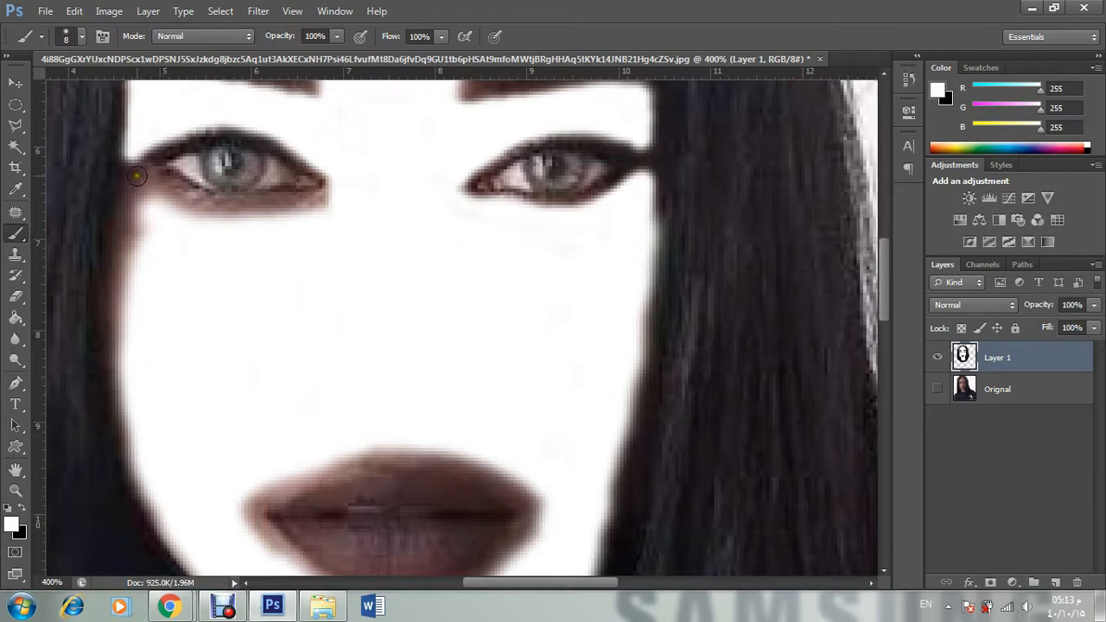
Step: Paint the skin white around the outer corner and under the lower lid of the eye on the image's left side
mouse_move(136, 161)
left_mouse_down()
mouse_move(161, 195)
mouse_move(145, 173)
mouse_move(168, 136)
mouse_move(200, 121)
mouse_move(239, 116)
mouse_move(298, 134)
left_mouse_up()
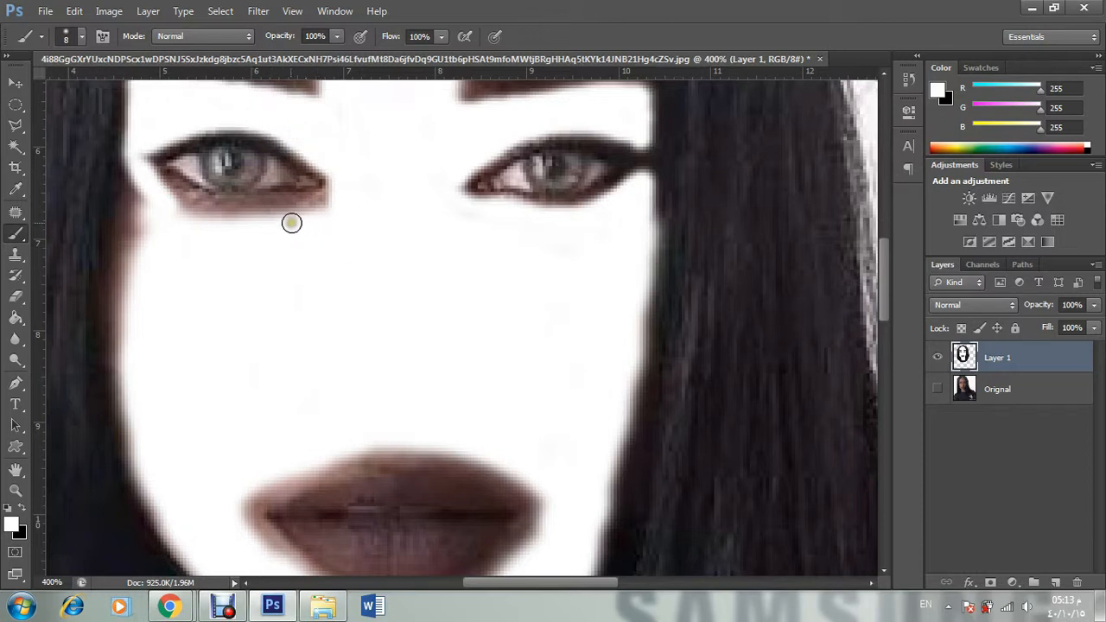
mouse_move(290, 222)
left_mouse_down()
mouse_move(170, 210)
mouse_move(149, 184)
mouse_move(222, 217)
mouse_move(336, 217)
mouse_move(281, 208)
mouse_move(336, 200)
mouse_move(303, 219)
left_mouse_up()
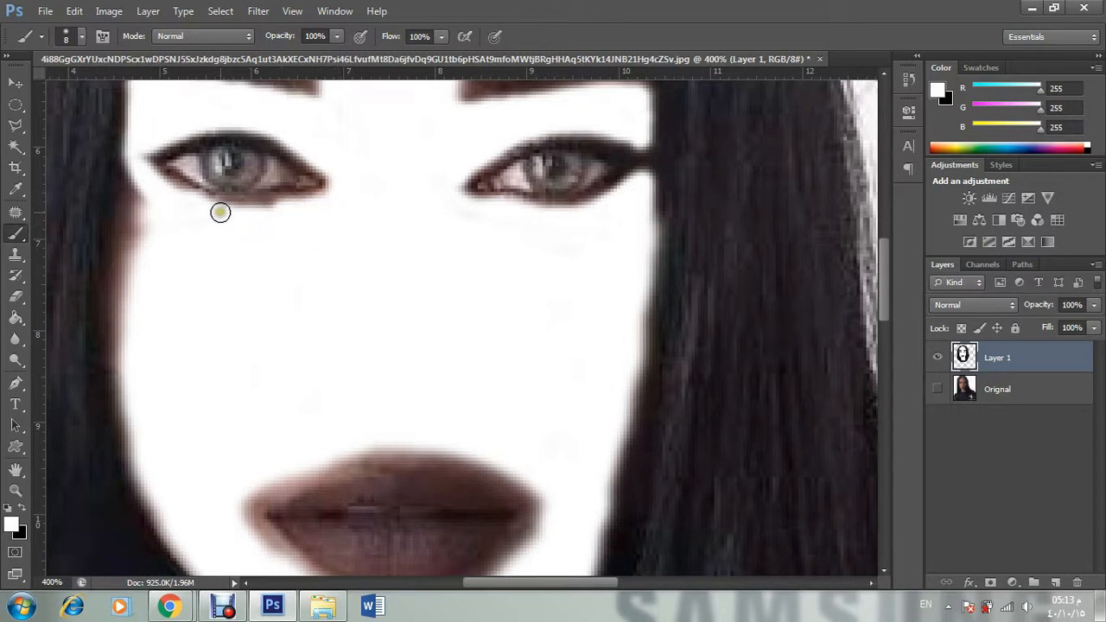
left_click_drag(228, 210, 302, 207)
left_click_drag(144, 178, 230, 212)
Step: Paint the remaining skin along the hair edge below the eye on the image's left side white
scroll(171, 185, "down", 2)
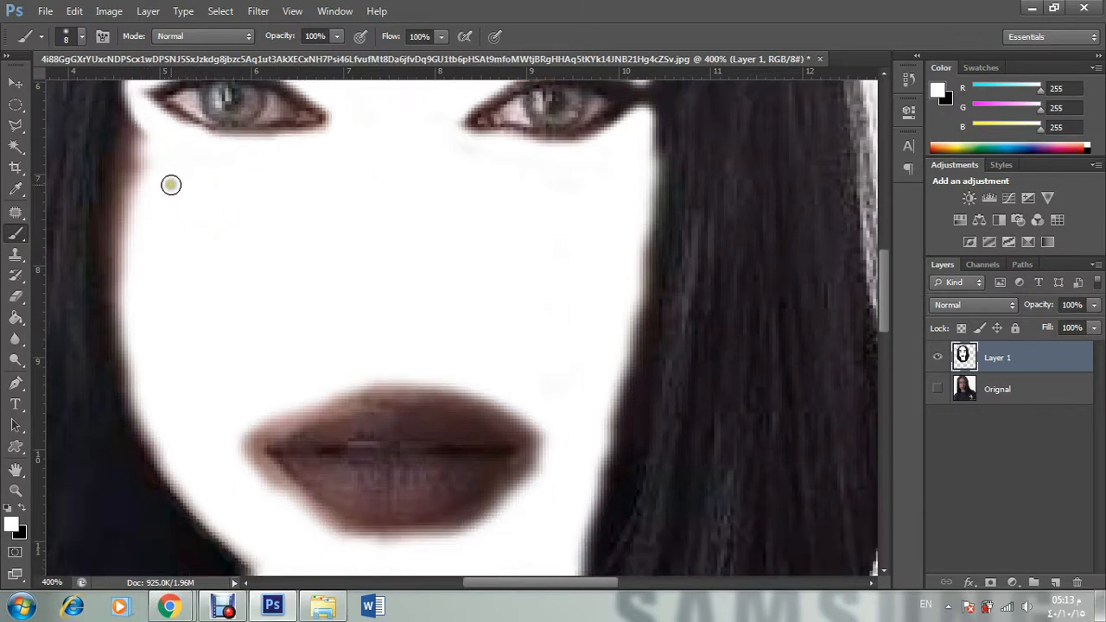
mouse_move(132, 121)
left_mouse_down()
mouse_move(144, 165)
mouse_move(143, 143)
mouse_move(131, 144)
mouse_move(128, 192)
mouse_move(138, 172)
left_mouse_up()
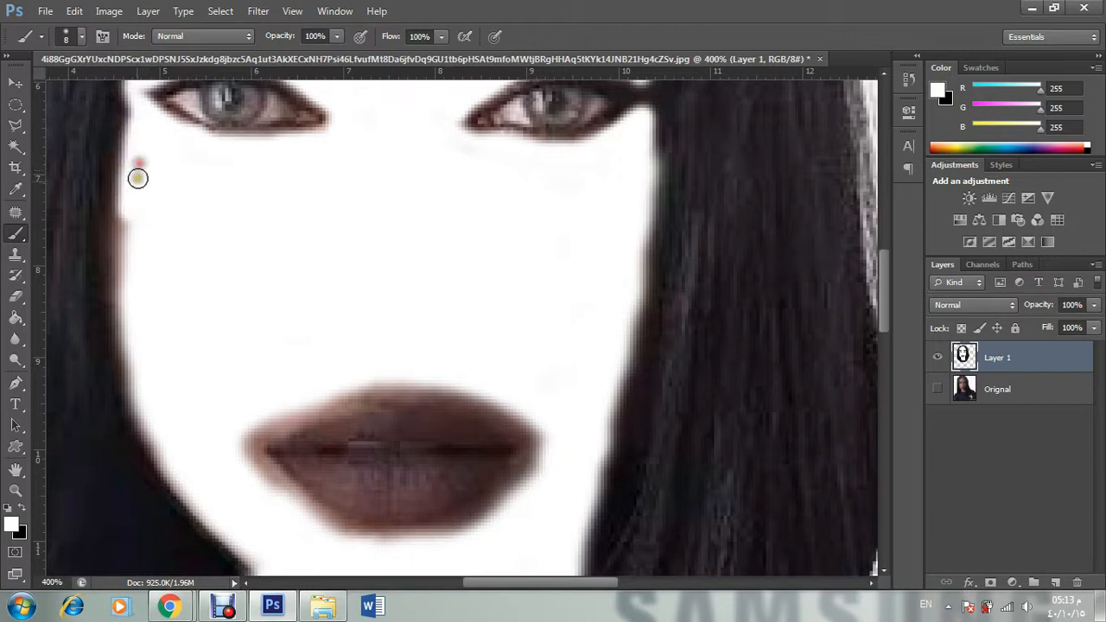
scroll(138, 172, "down", 3)
mouse_move(135, 124)
left_mouse_down()
mouse_move(126, 155)
mouse_move(126, 123)
mouse_move(133, 190)
mouse_move(129, 161)
left_mouse_up()
scroll(129, 173, "up", 3)
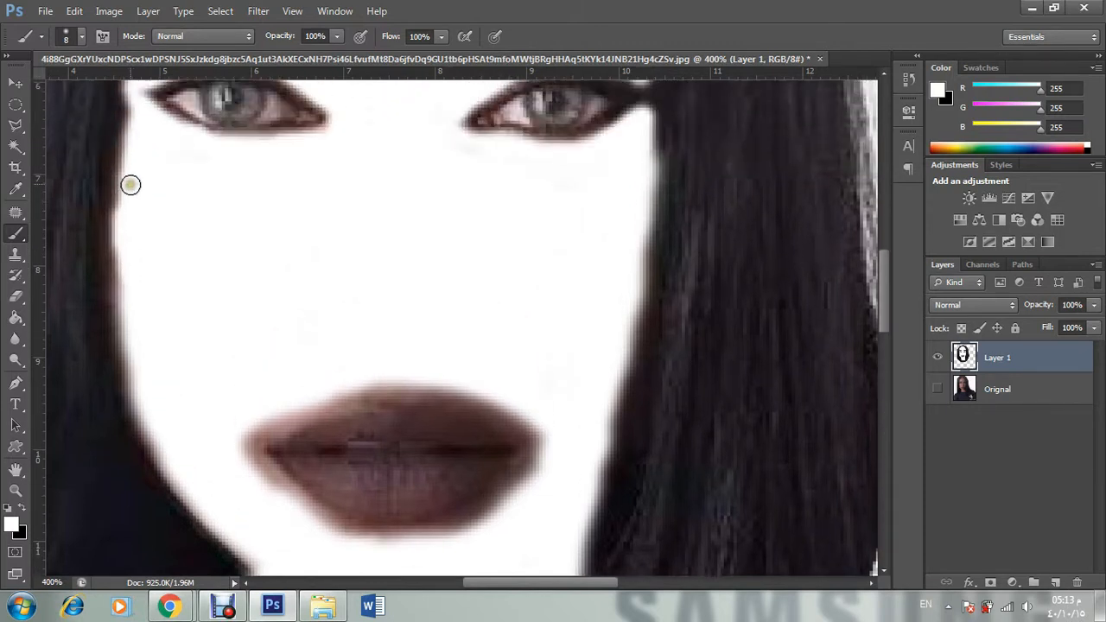
Step: Paint white along the upper lip's edge, from the mouth corner on the image's left side to the opposite corner
scroll(132, 216, "down", 7)
mouse_move(241, 218)
left_mouse_down()
mouse_move(328, 192)
mouse_move(278, 202)
mouse_move(384, 190)
mouse_move(330, 183)
mouse_move(461, 184)
mouse_move(368, 177)
mouse_move(453, 183)
left_mouse_up()
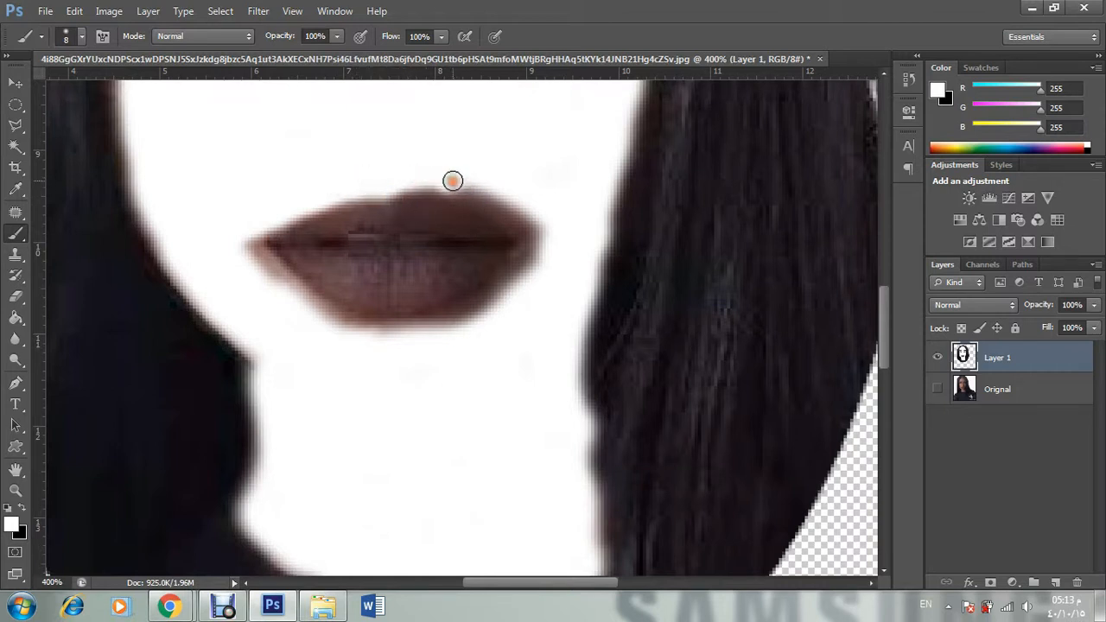
key("ctrl+z")
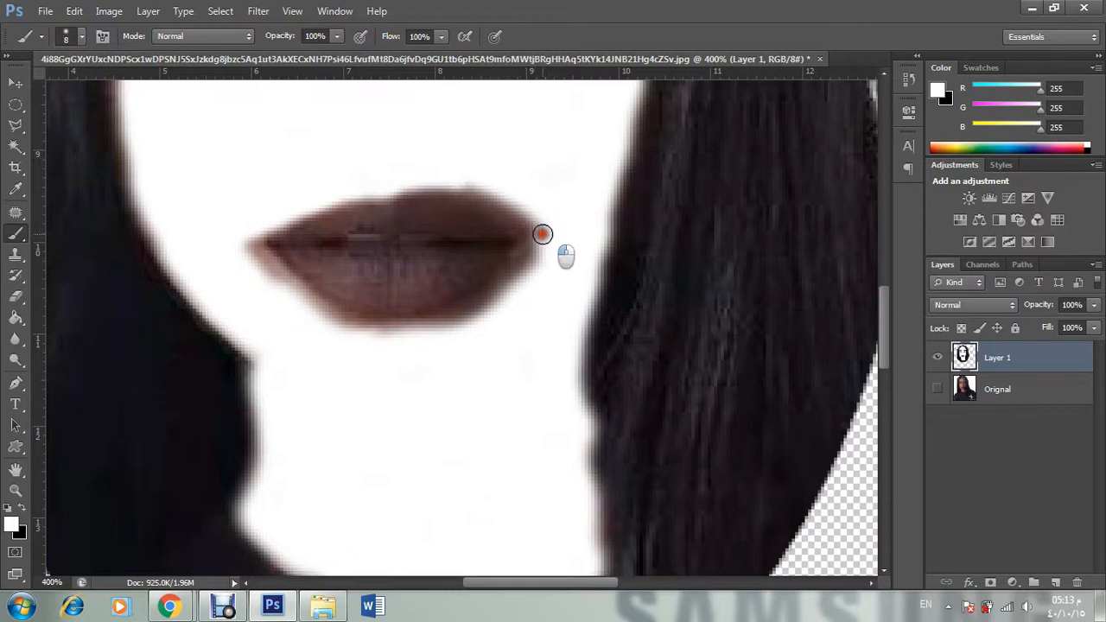
mouse_move(542, 233)
left_mouse_down()
mouse_move(489, 189)
mouse_move(438, 171)
mouse_move(537, 220)
mouse_move(485, 192)
mouse_move(396, 175)
mouse_move(431, 176)
mouse_move(403, 181)
mouse_move(449, 185)
mouse_move(562, 238)
left_mouse_up()
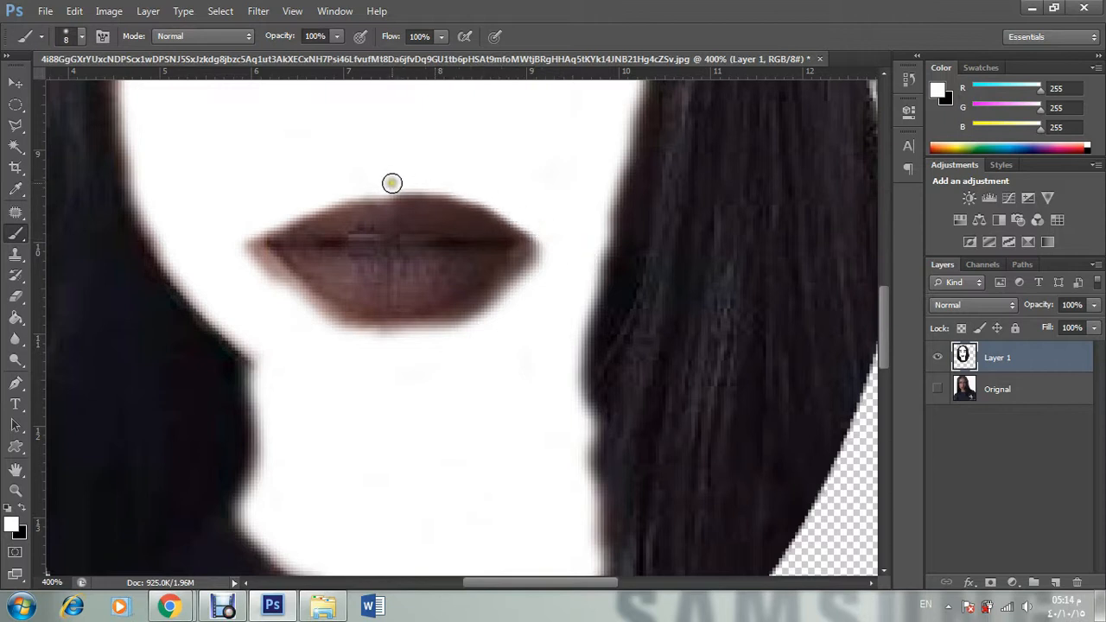
mouse_move(389, 183)
left_mouse_down()
mouse_move(463, 185)
mouse_move(501, 203)
mouse_move(516, 226)
mouse_move(458, 177)
left_mouse_up()
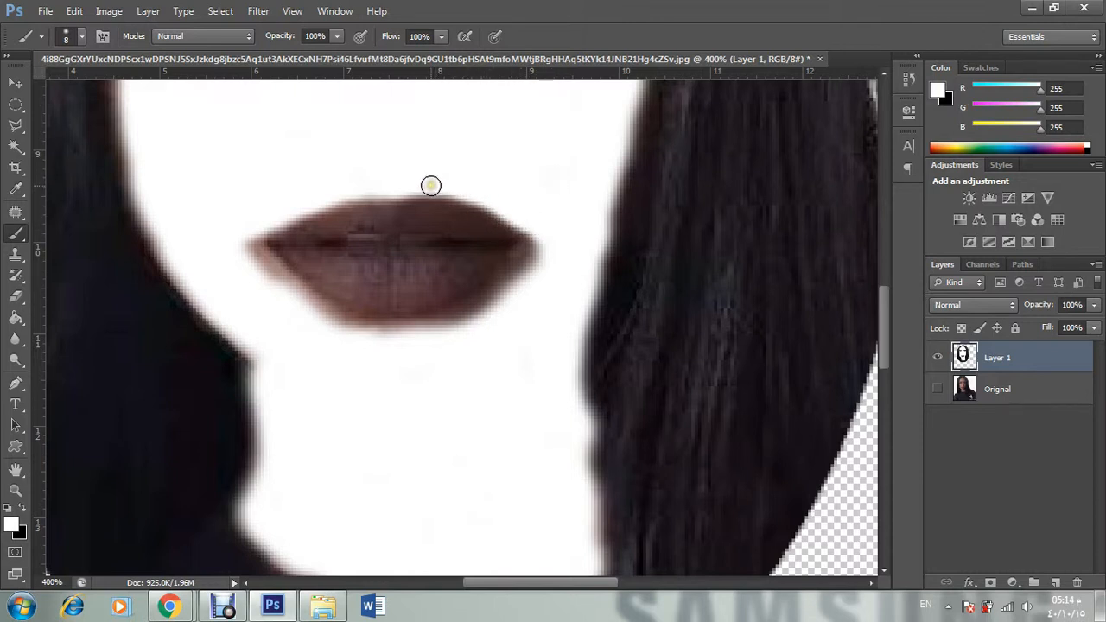
mouse_move(431, 185)
left_mouse_down()
mouse_move(461, 182)
mouse_move(552, 236)
mouse_move(542, 251)
left_mouse_up()
Step: Paint white along the lower lip and both mouth corners, and refine the upper lip's edge
mouse_move(442, 333)
left_mouse_down()
mouse_move(510, 298)
mouse_move(543, 250)
mouse_move(470, 324)
left_mouse_up()
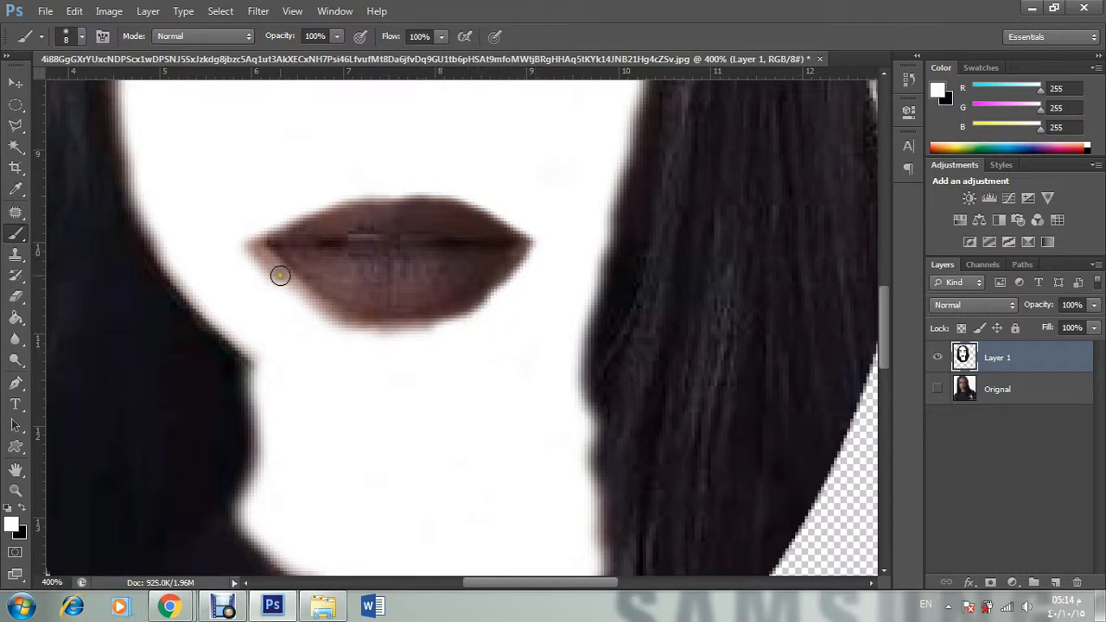
mouse_move(245, 237)
left_mouse_down()
mouse_move(271, 277)
mouse_move(360, 330)
mouse_move(449, 333)
mouse_move(523, 284)
mouse_move(503, 291)
mouse_move(545, 239)
mouse_move(531, 254)
left_mouse_up()
mouse_move(494, 205)
left_mouse_down()
mouse_move(548, 234)
mouse_move(515, 195)
mouse_move(472, 191)
mouse_move(487, 191)
left_mouse_up()
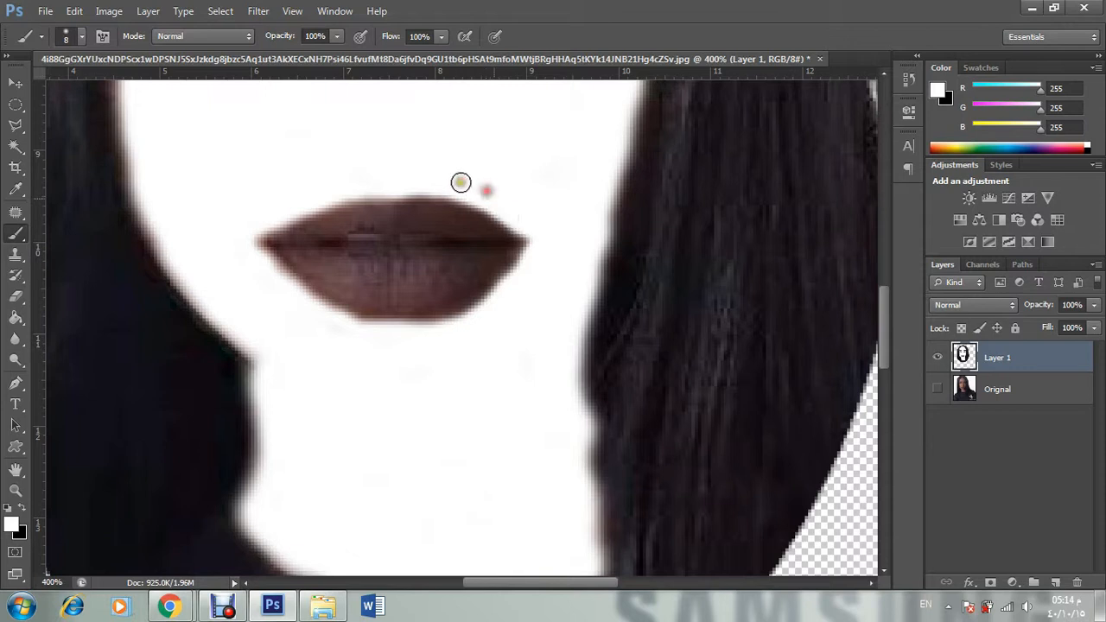
mouse_move(404, 183)
left_mouse_down()
mouse_move(457, 185)
mouse_move(529, 223)
left_mouse_up()
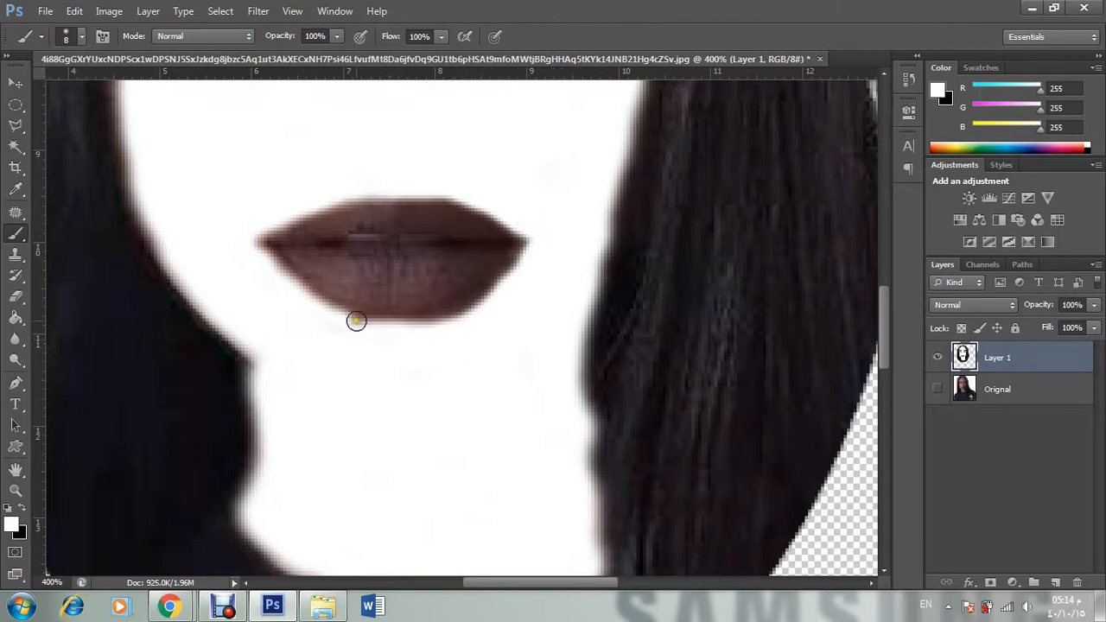
Step: Paint white along both sides of the neck, up to the hair edges
scroll(356, 323, "down", 5)
mouse_move(539, 326)
left_mouse_down()
mouse_move(578, 279)
mouse_move(578, 308)
mouse_move(585, 274)
mouse_move(593, 375)
mouse_move(576, 398)
left_mouse_up()
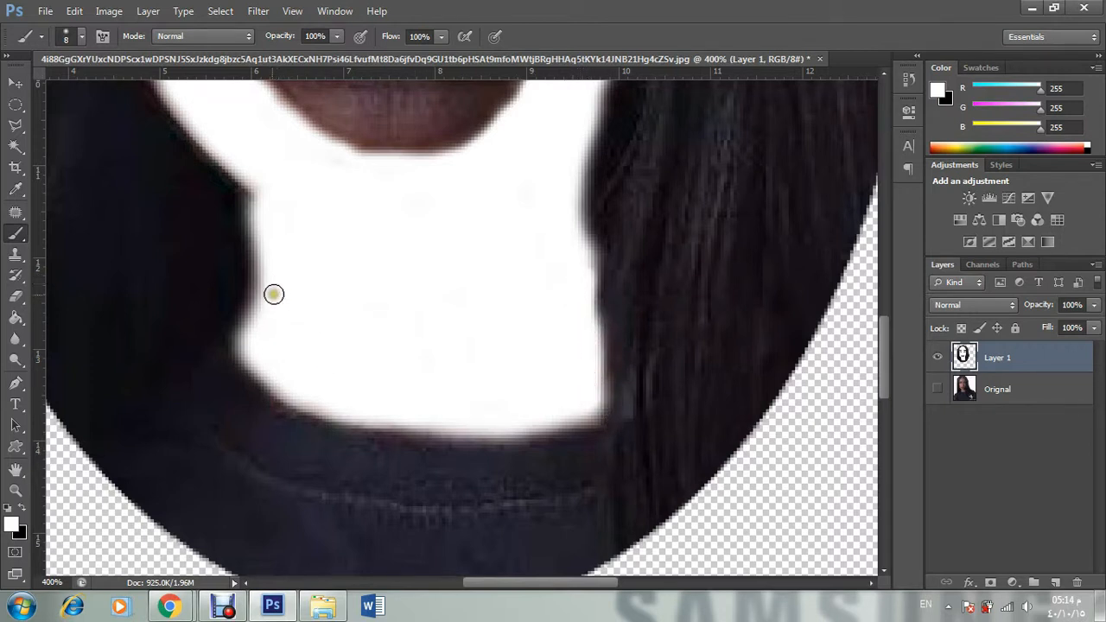
mouse_move(274, 294)
left_mouse_down()
mouse_move(259, 328)
mouse_move(274, 291)
mouse_move(269, 283)
mouse_move(264, 296)
mouse_move(269, 213)
mouse_move(252, 181)
mouse_move(259, 187)
left_mouse_up()
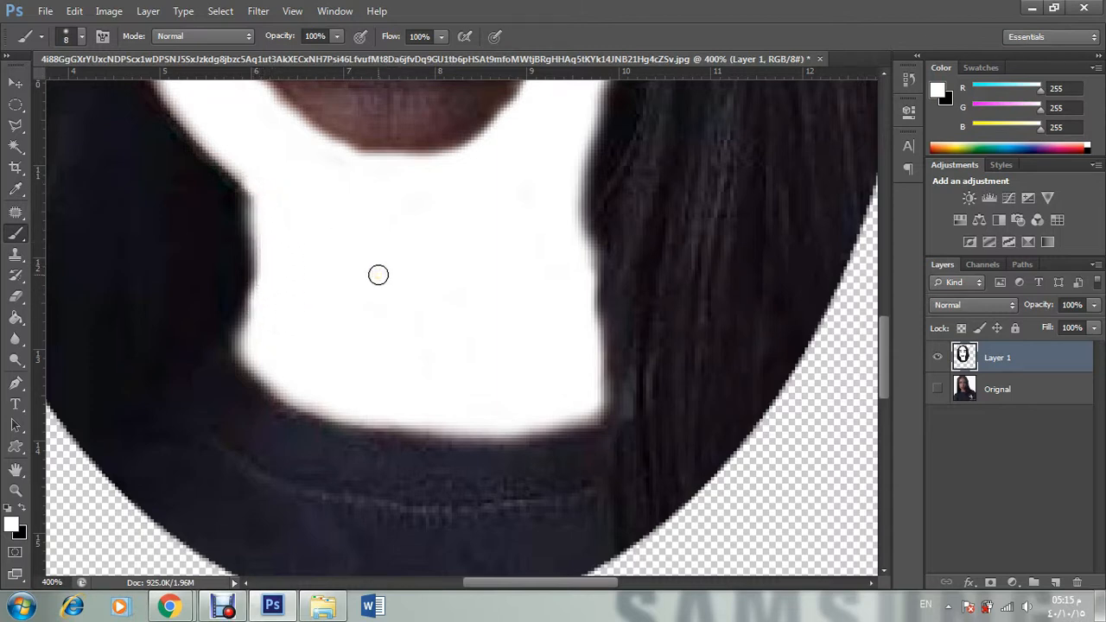
Step: Fit the whole image in view and set Layer 1's blending mode to Soft Light
key("ctrl+0")
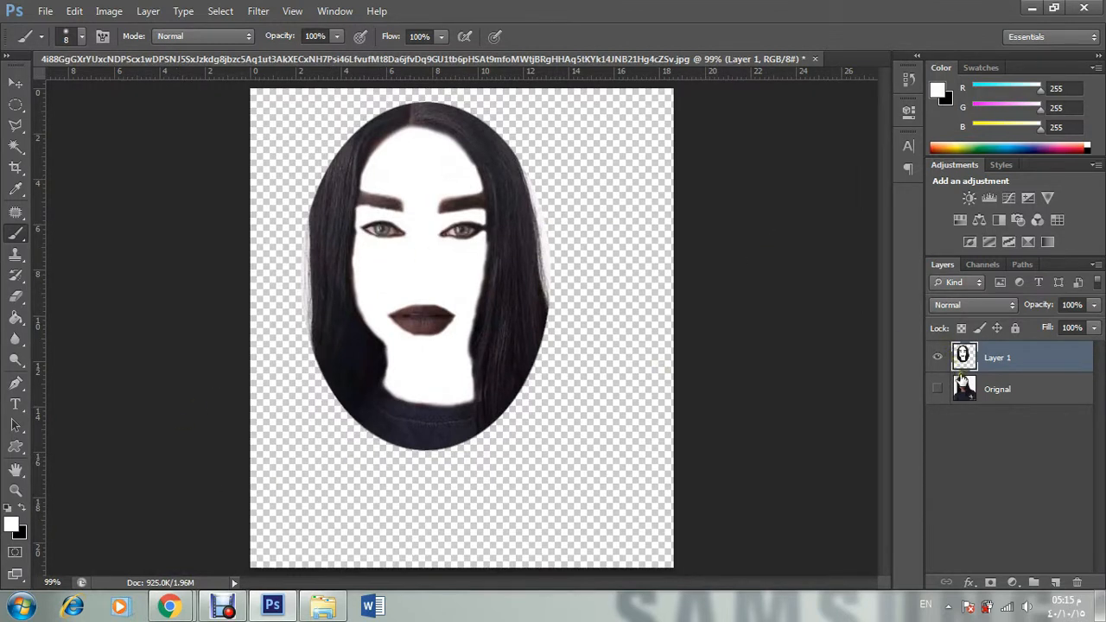
left_click(993, 309)
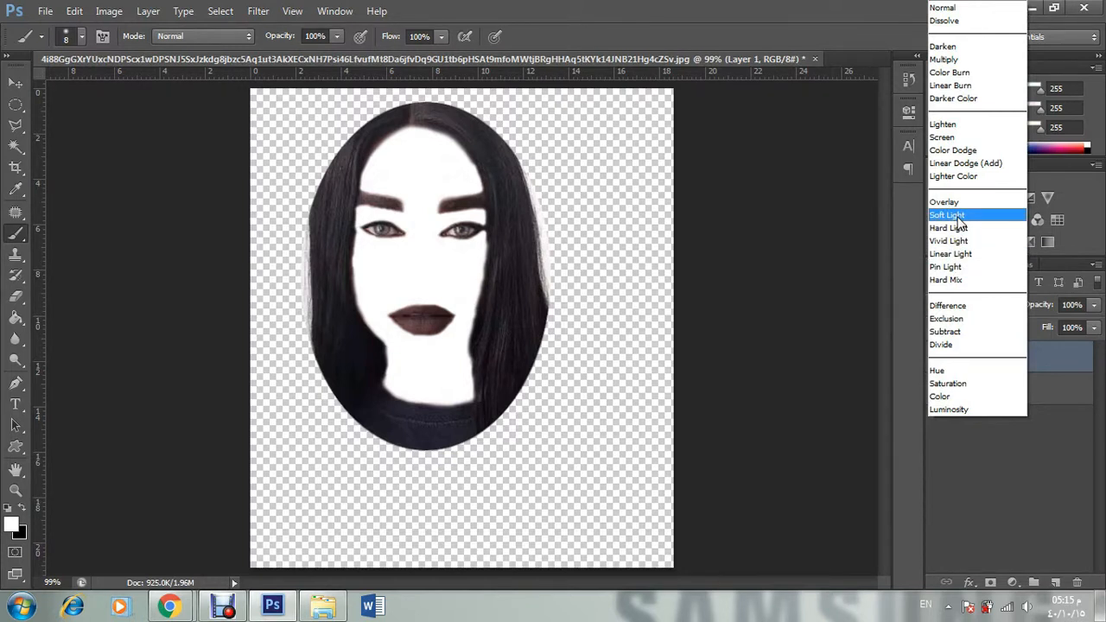
left_click(1025, 533)
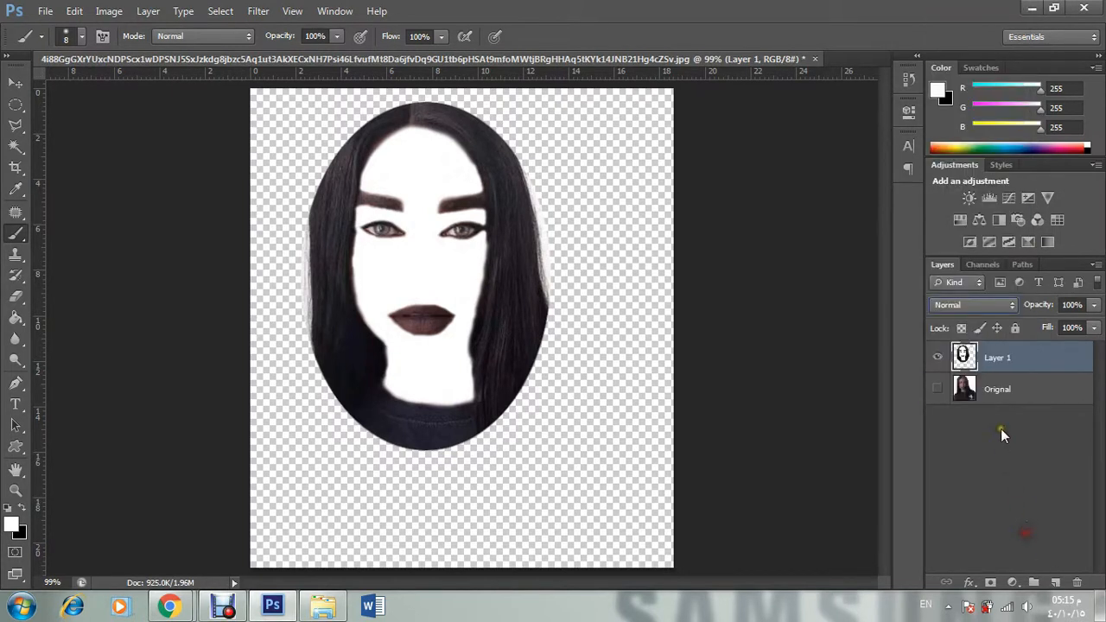
left_click(961, 308)
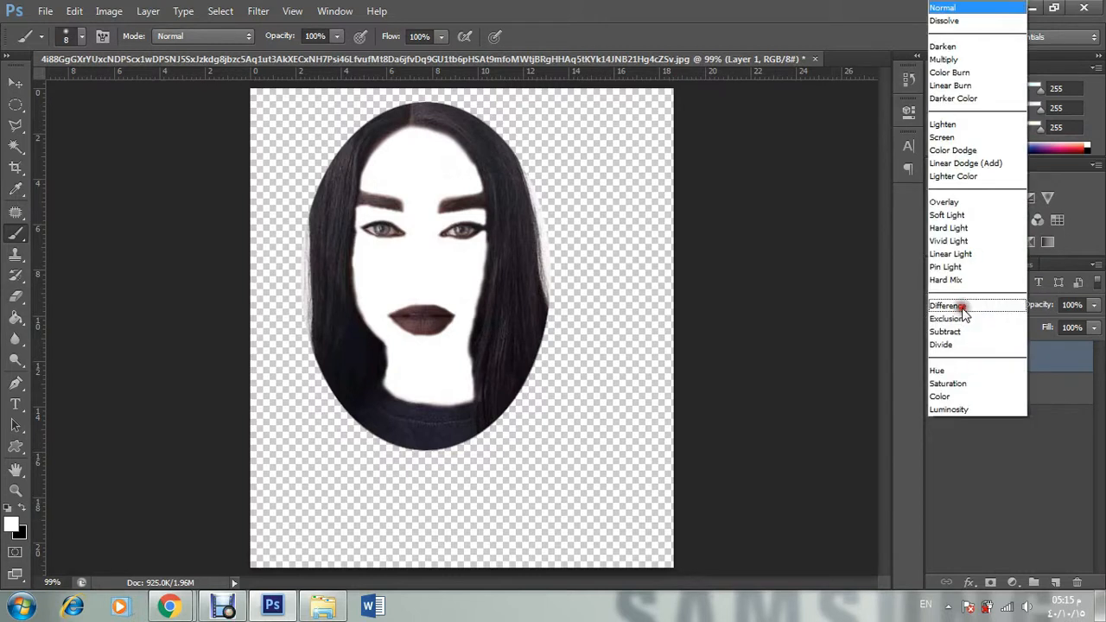
left_click(964, 216)
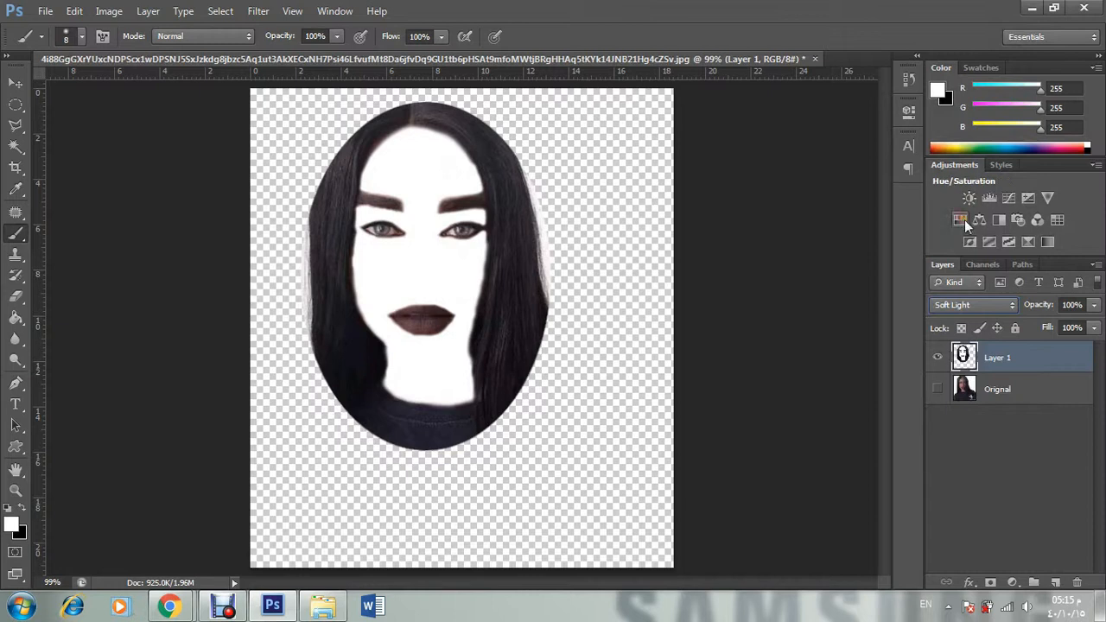
Step: Set Layer 1's opacity to 57% and make the Orignal layer visible
left_click(1093, 305)
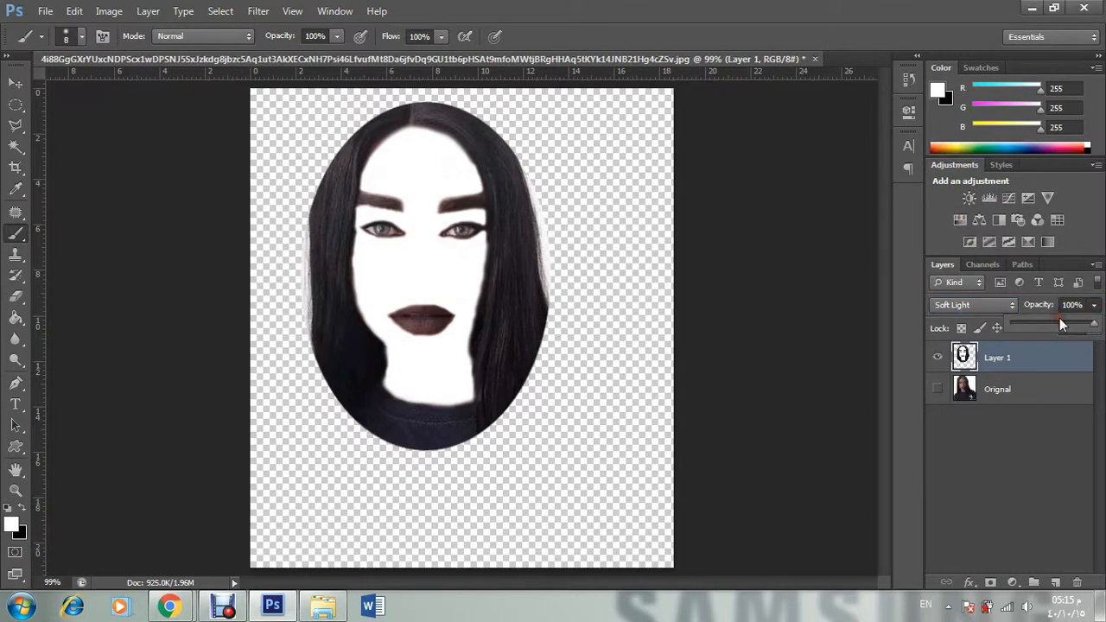
left_click_drag(1053, 325, 1056, 325)
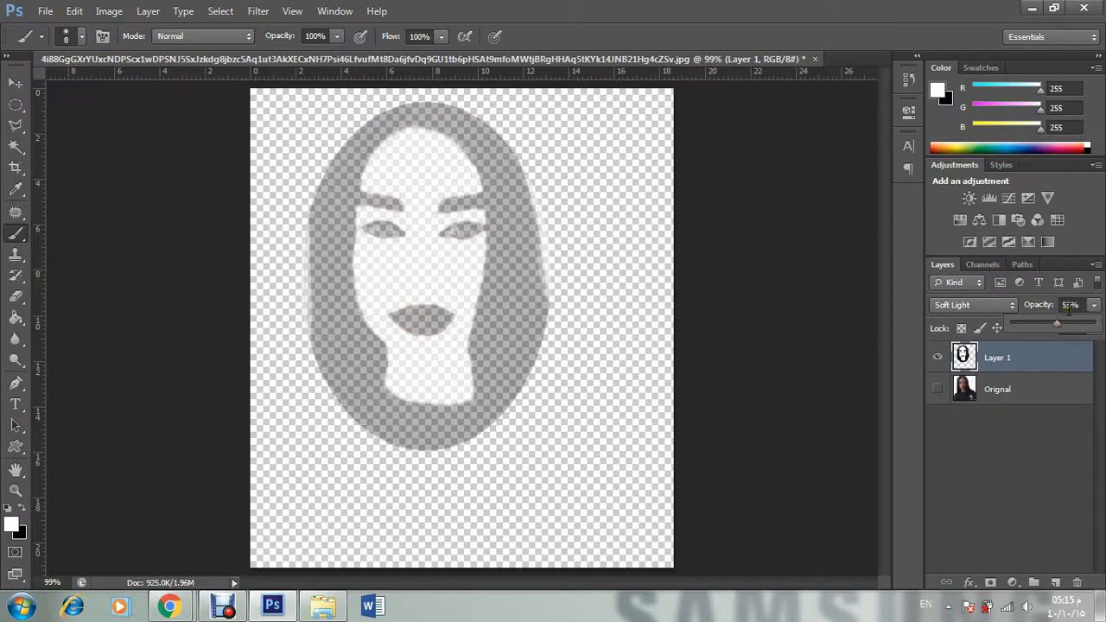
left_click(1094, 305)
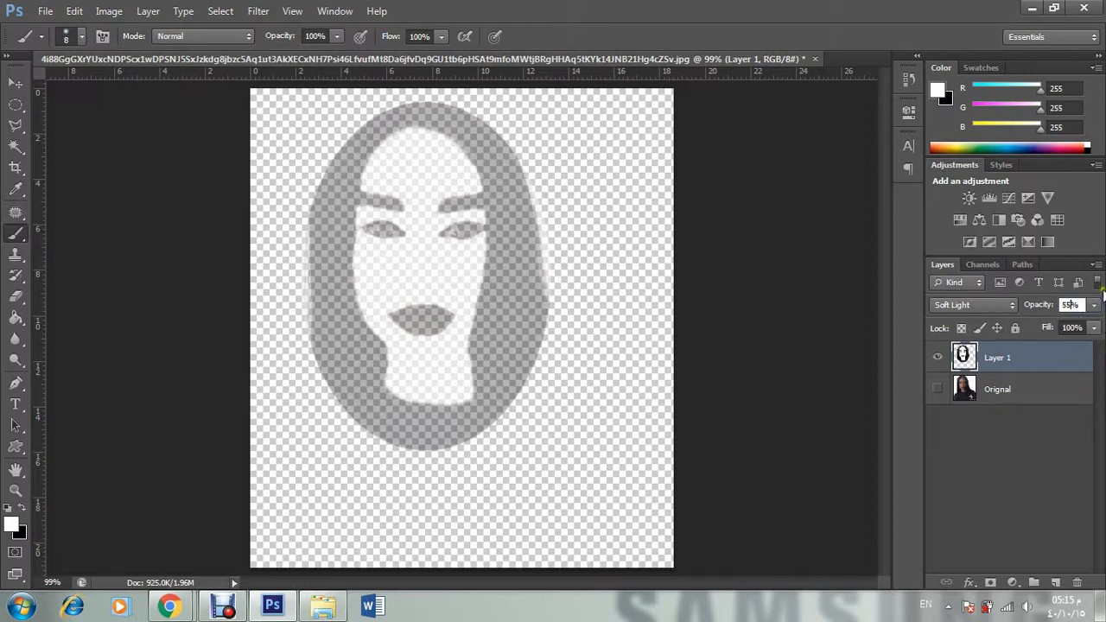
left_click(1100, 285)
type("5")
key("Return")
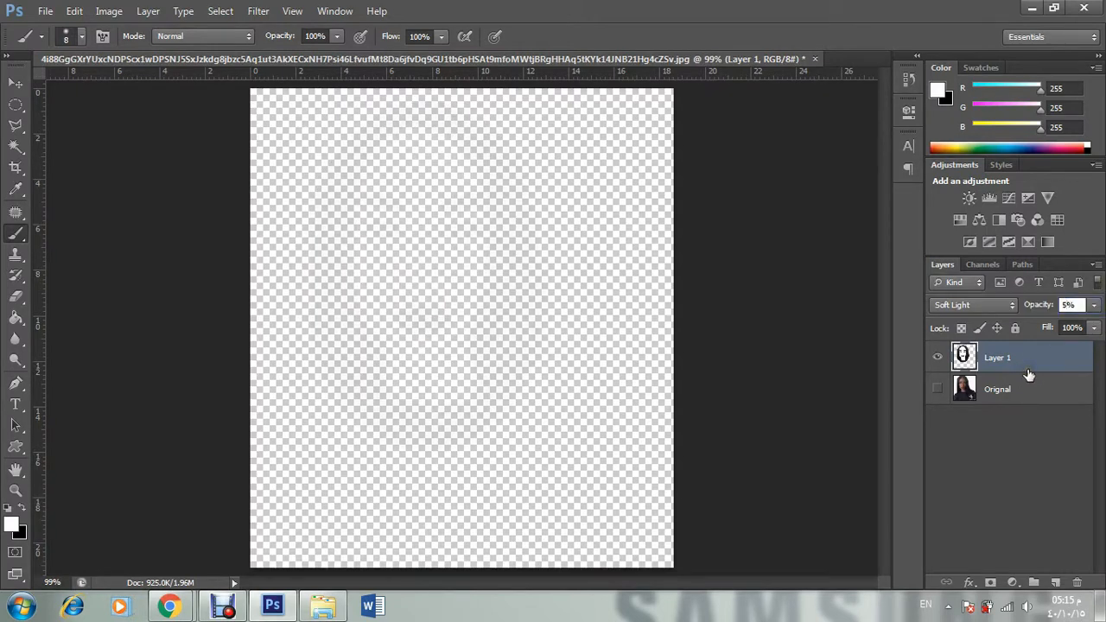
type("7")
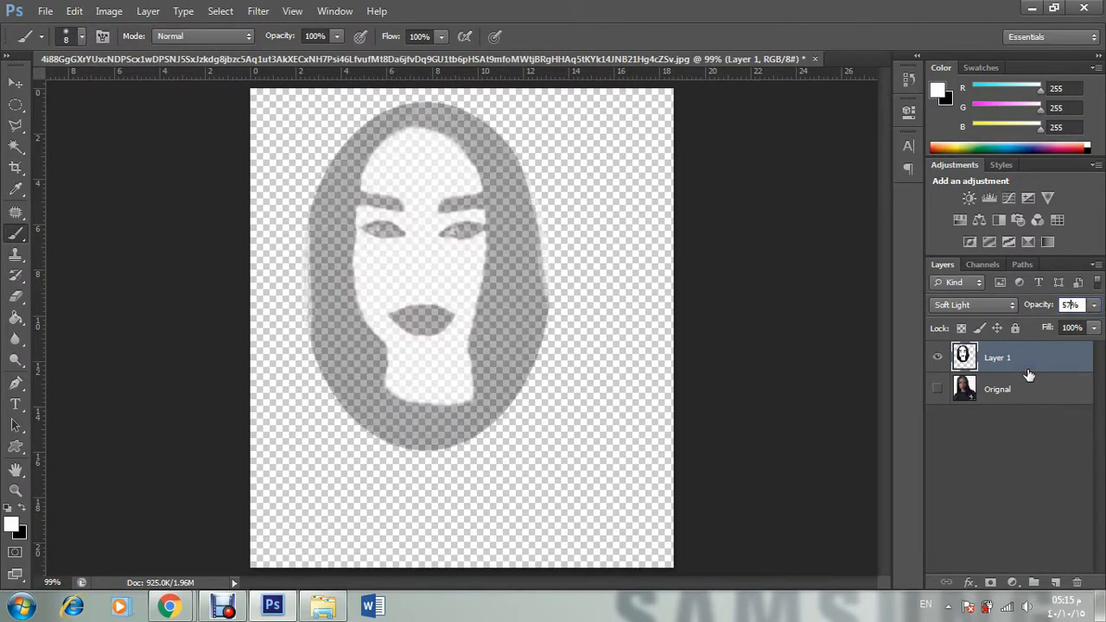
left_click(949, 435)
left_click(936, 391)
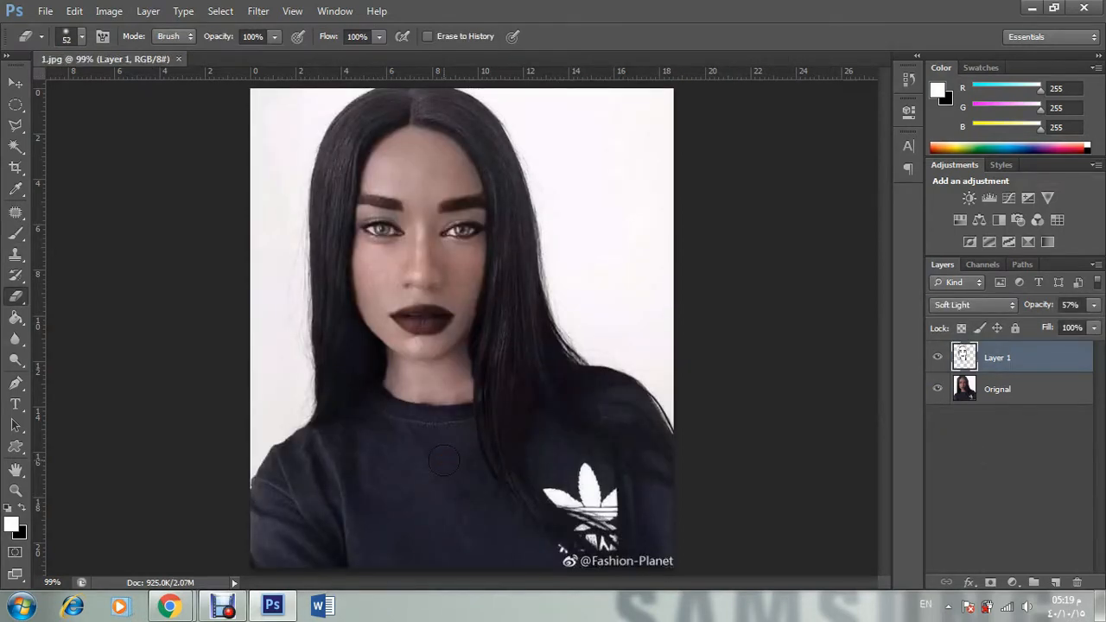
Step: Save a copy of the image as 1.jpg in JPEG format in the youtube folder
left_click(45, 12)
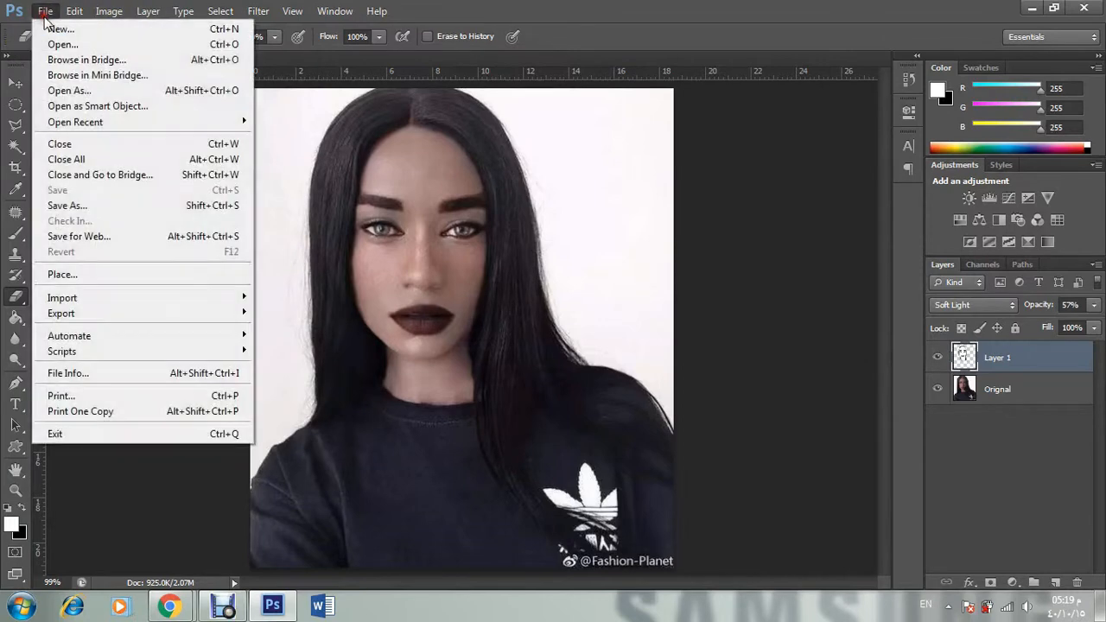
left_click(82, 207)
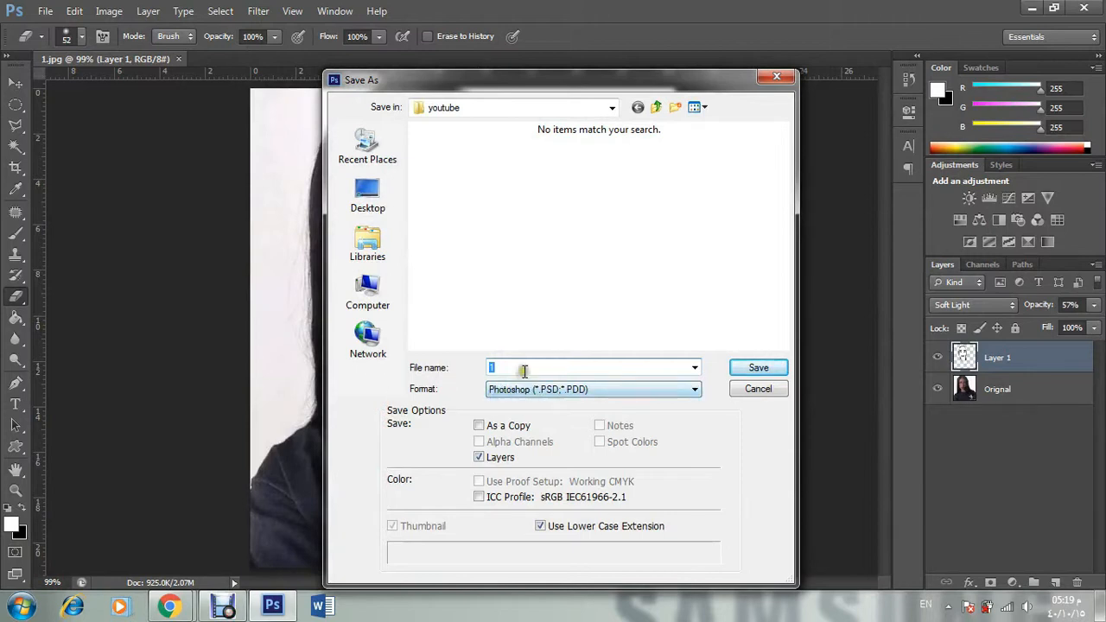
left_click(524, 370)
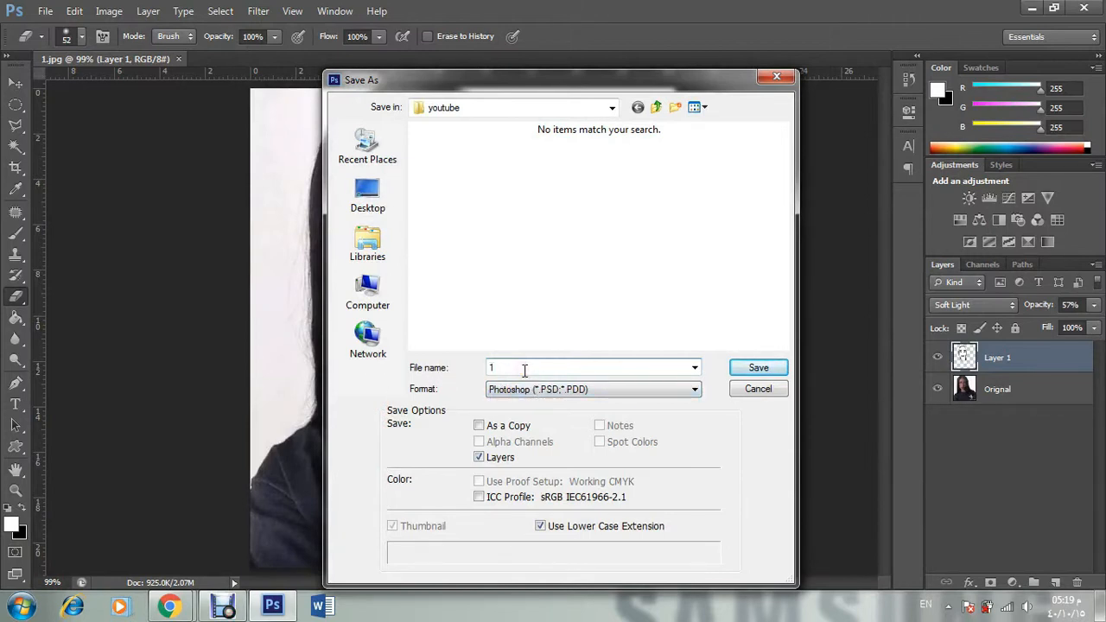
left_click(586, 390)
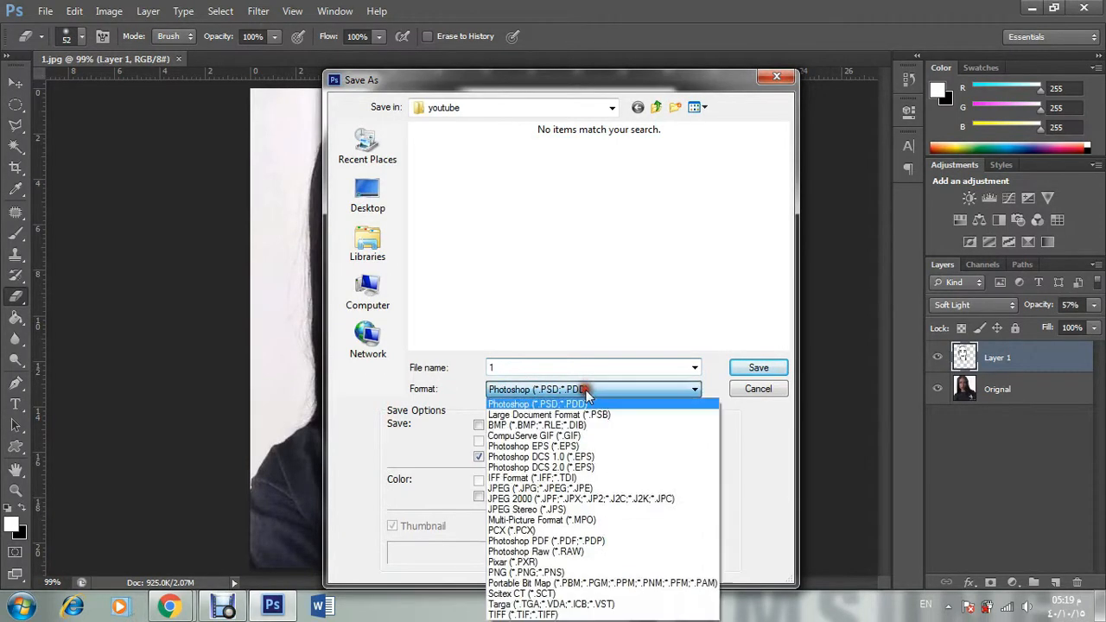
left_click(565, 498)
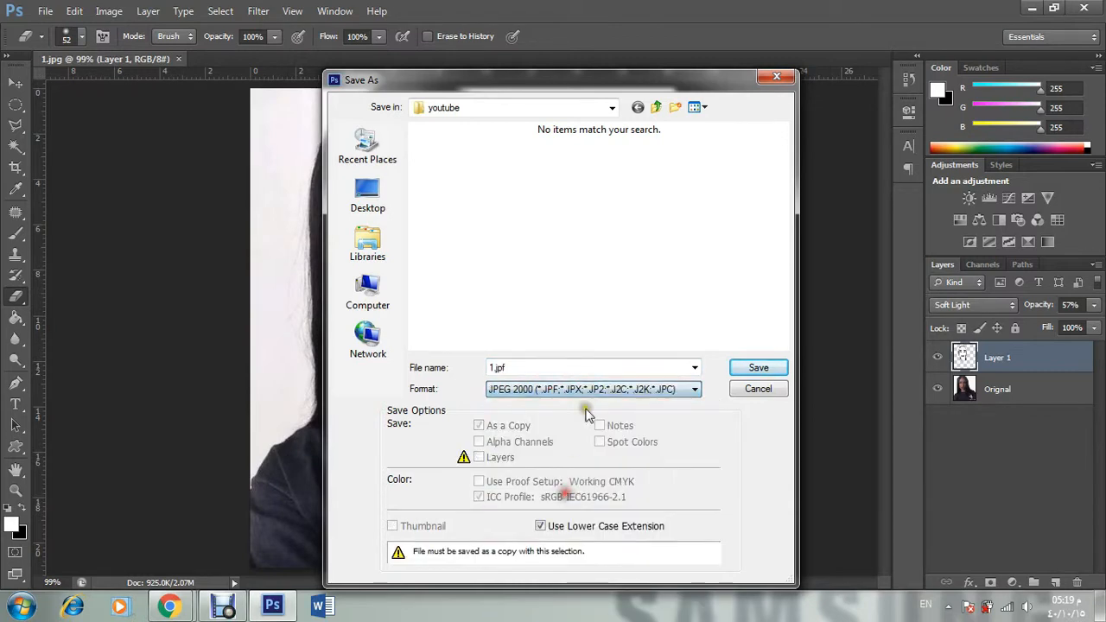
left_click(587, 389)
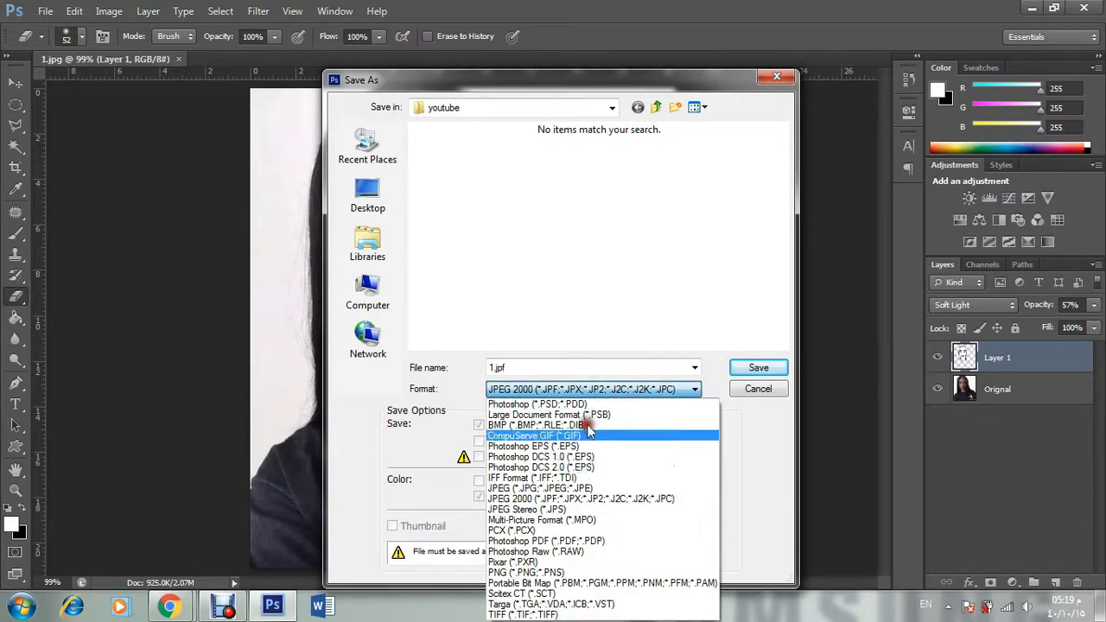
left_click(584, 488)
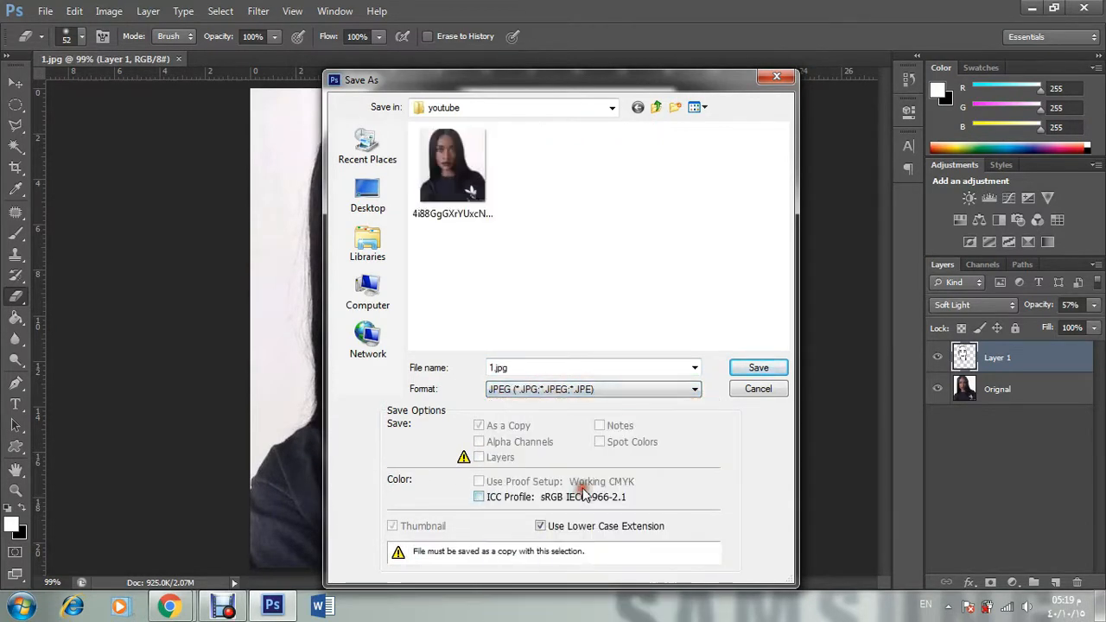
left_click(758, 368)
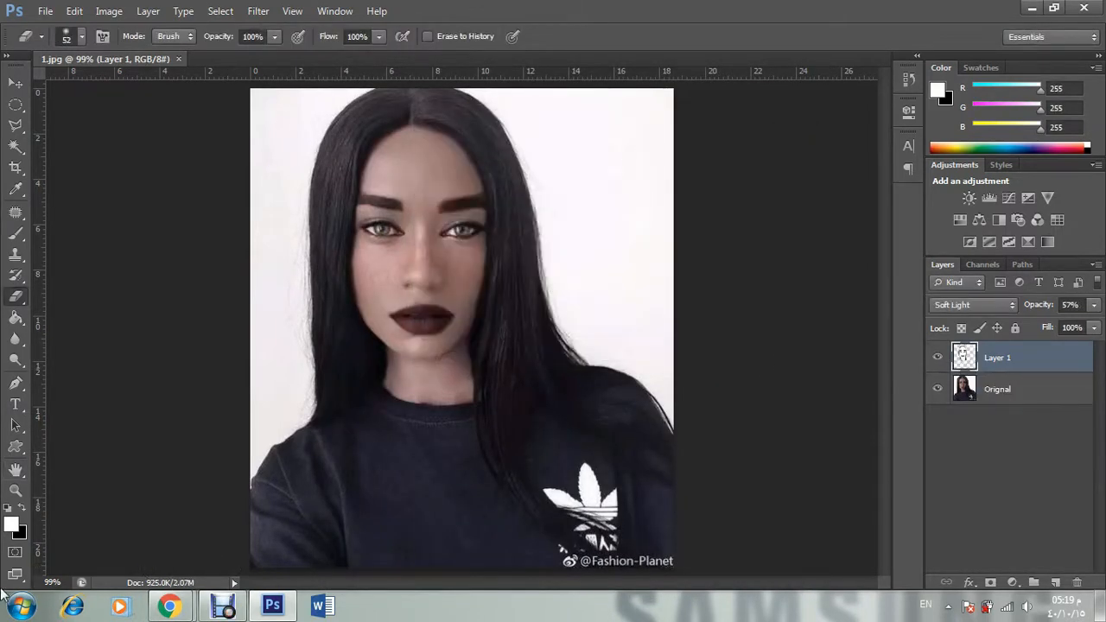
Step: Switch to Windows Explorer and open Local Disk (D:)
left_click(2, 614)
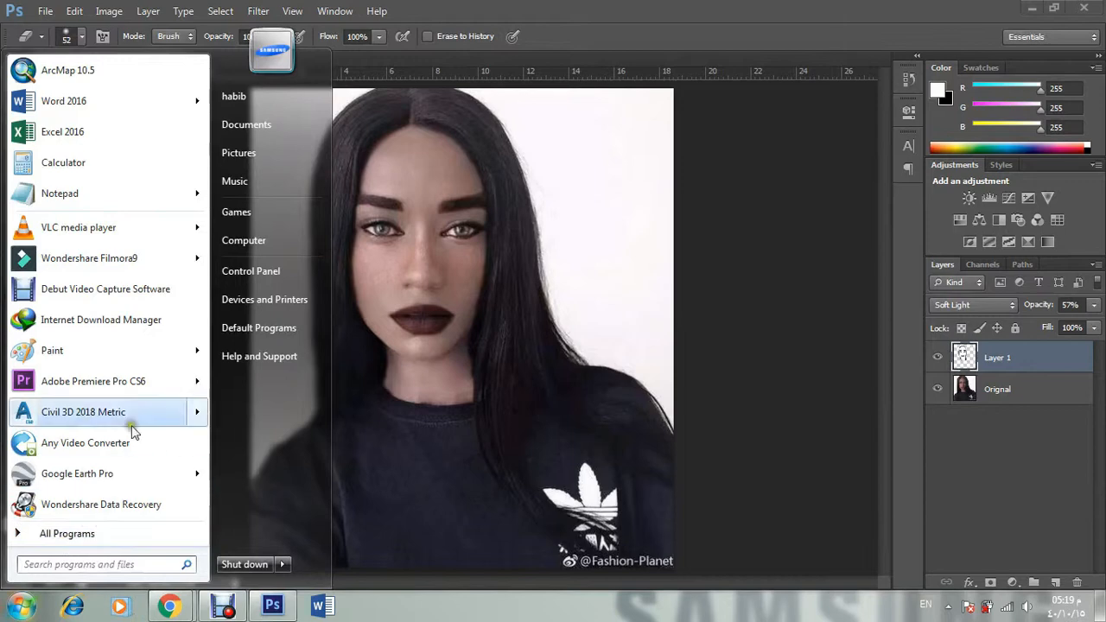
left_click(257, 242)
double_click(380, 143)
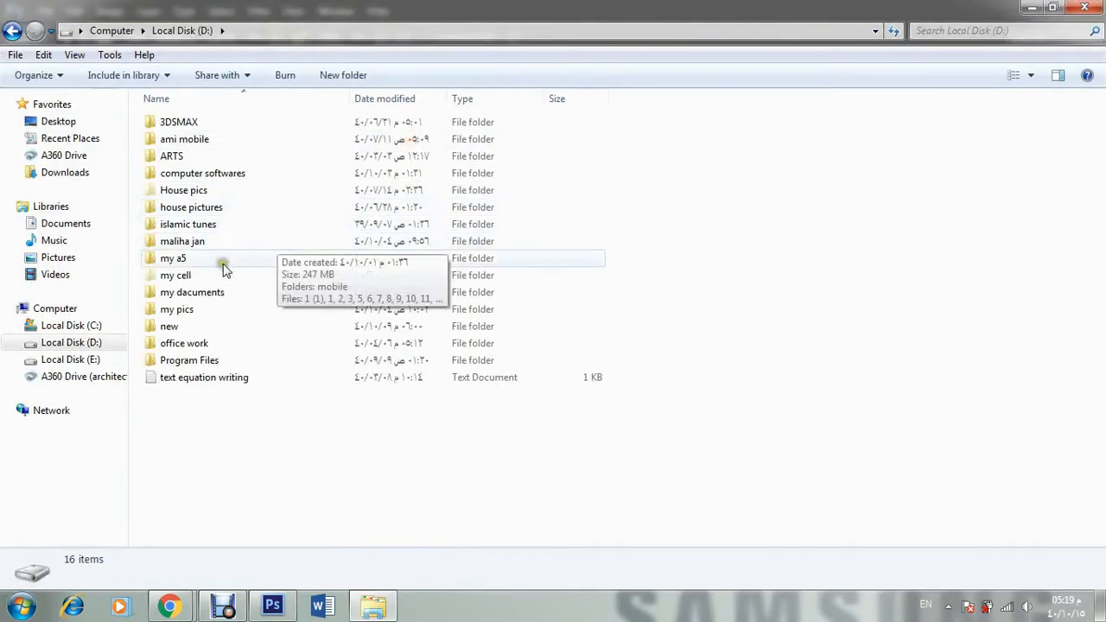
Step: Go to the youtube folder inside my dacuments and open the image 1 in Windows Photo Viewer
double_click(207, 298)
double_click(335, 240)
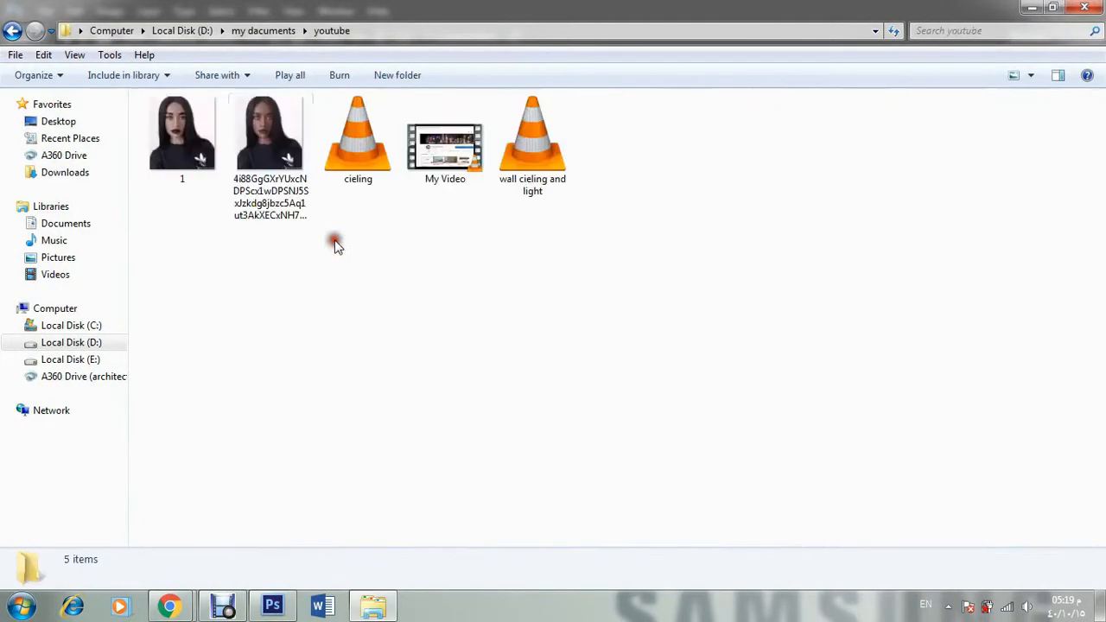
double_click(211, 149)
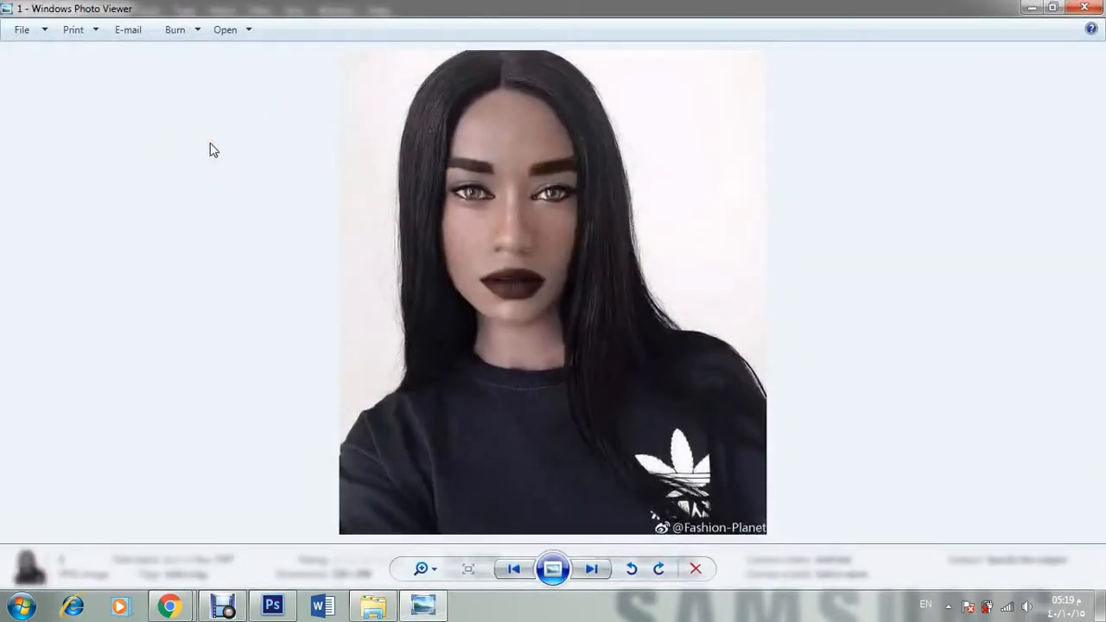
Step: Compare the edited portrait with the original by switching repeatedly between the two images, ending on image 1
key("Right")
key("Left")
key("Right")
key("Left")
key("Right")
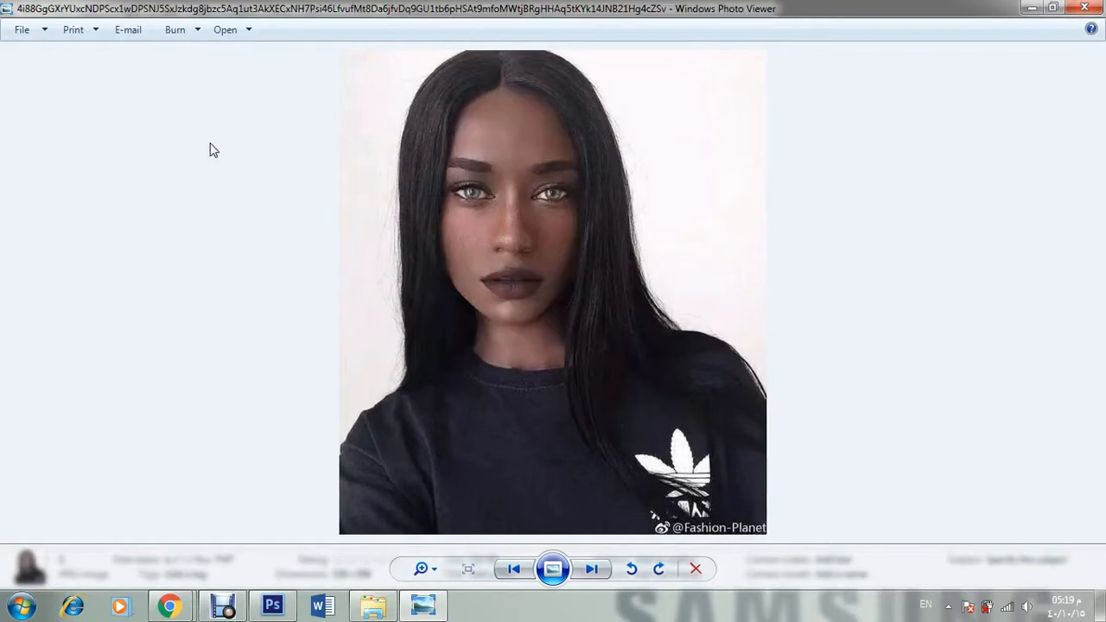
key("Left")
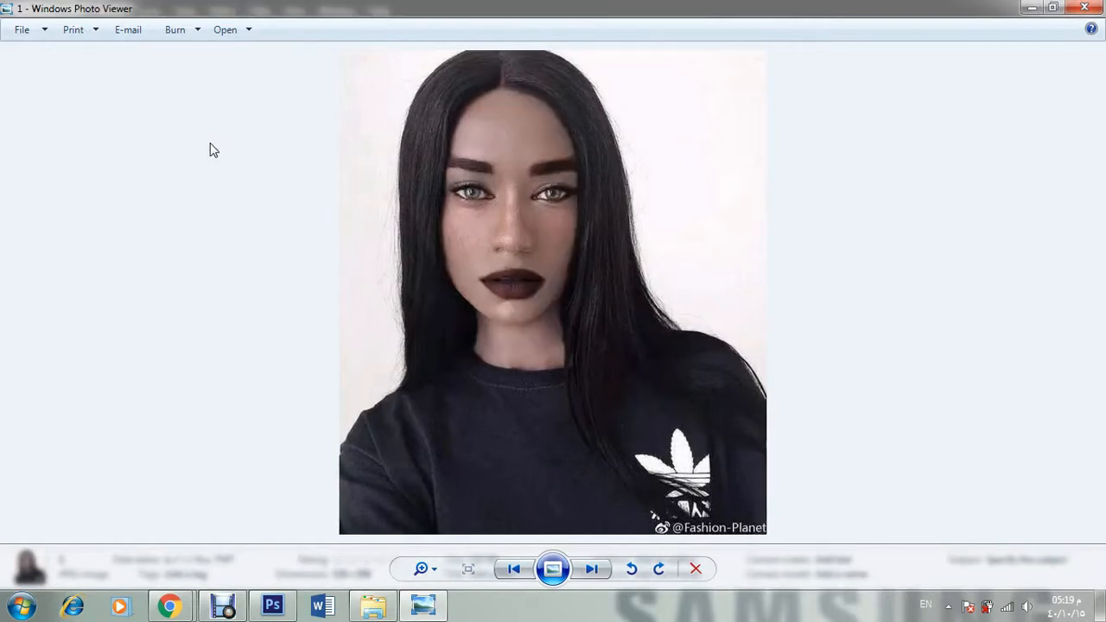
key("Right")
key("Left")
key("Right")
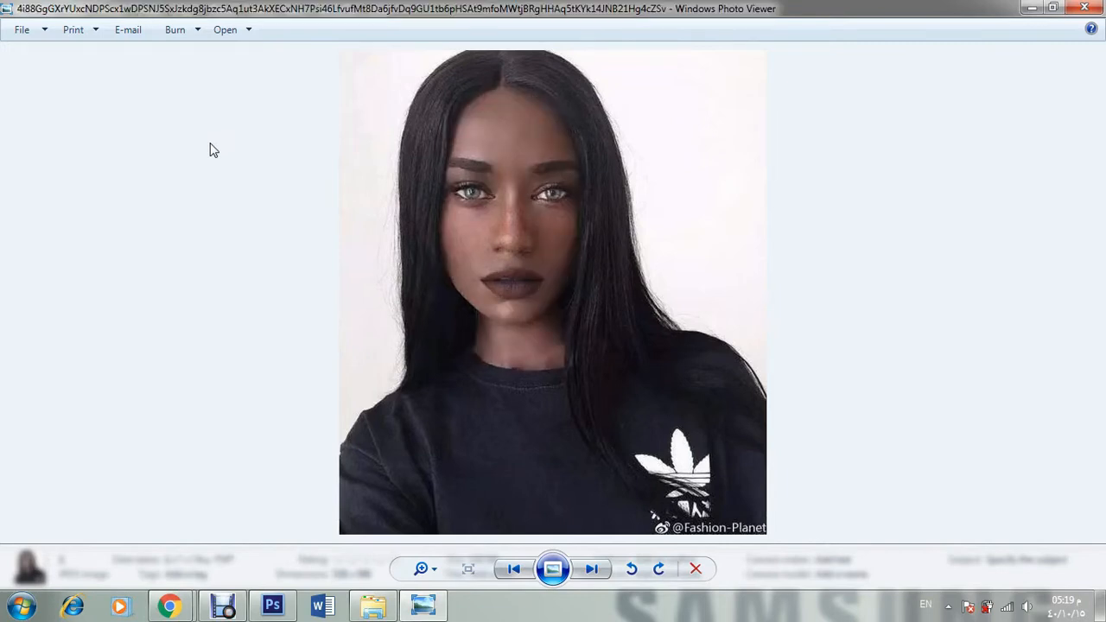
key("Left")
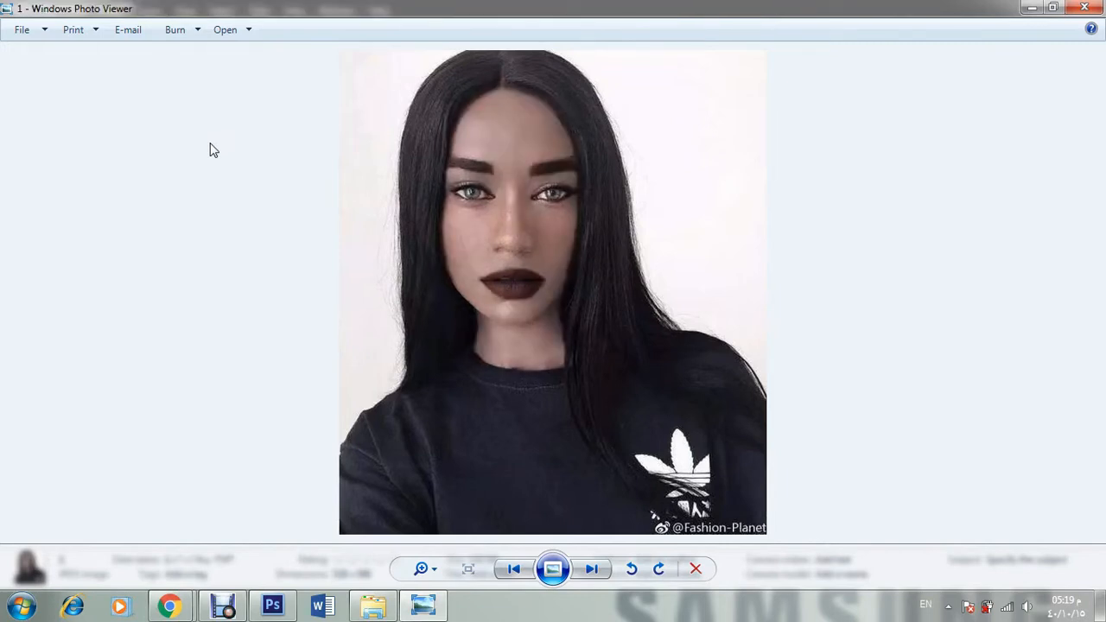
key("Right")
key("Left")
key("Right")
key("Left")
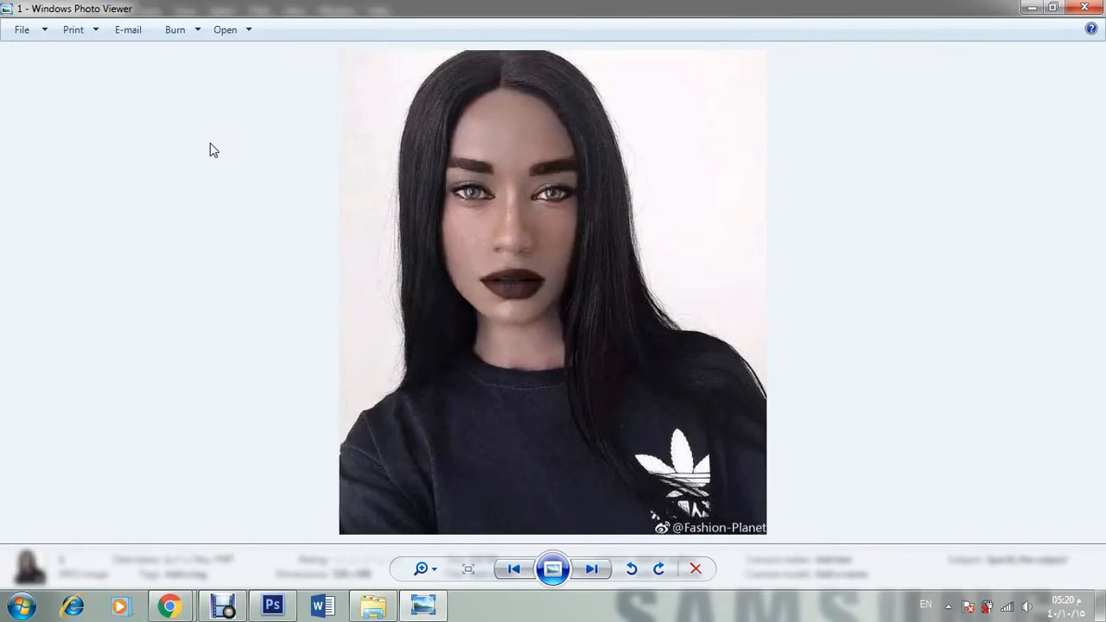